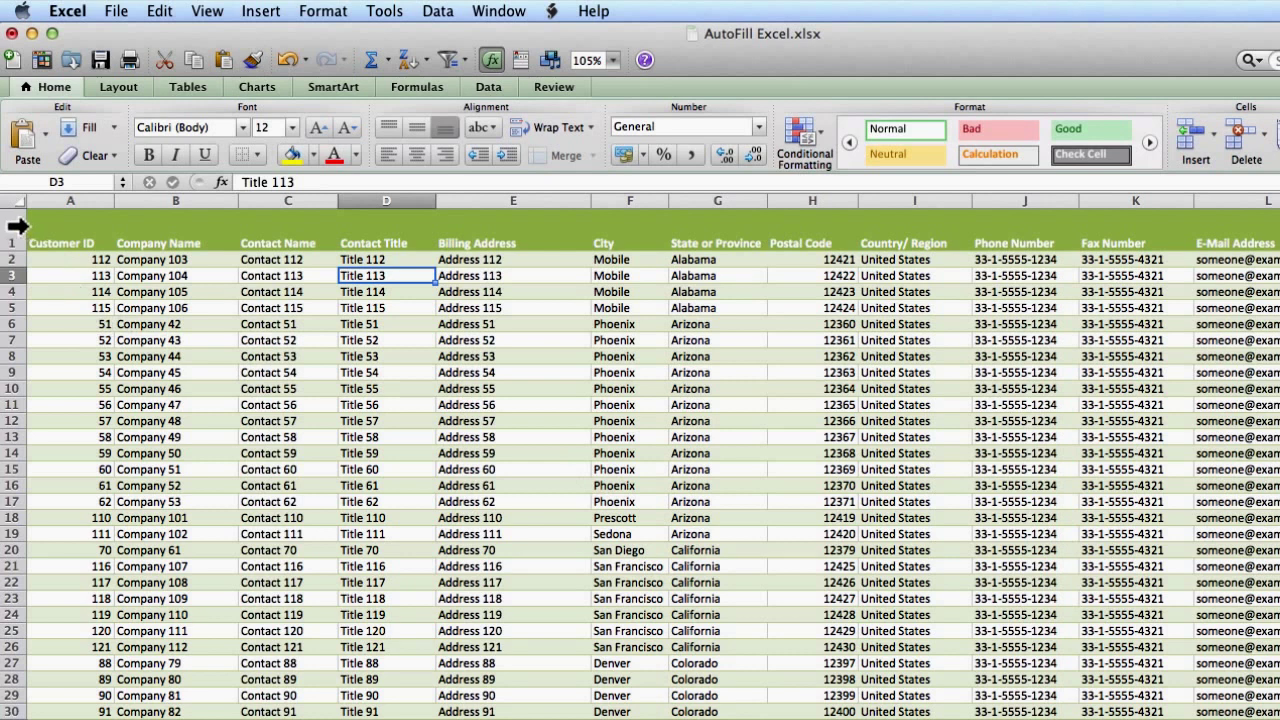
Step: Select the column headers in turn, from Customer ID across to State or Province
{"action": "left_click", "coordinate": [28, 232]}
{"action": "left_click", "coordinate": [76, 232]}
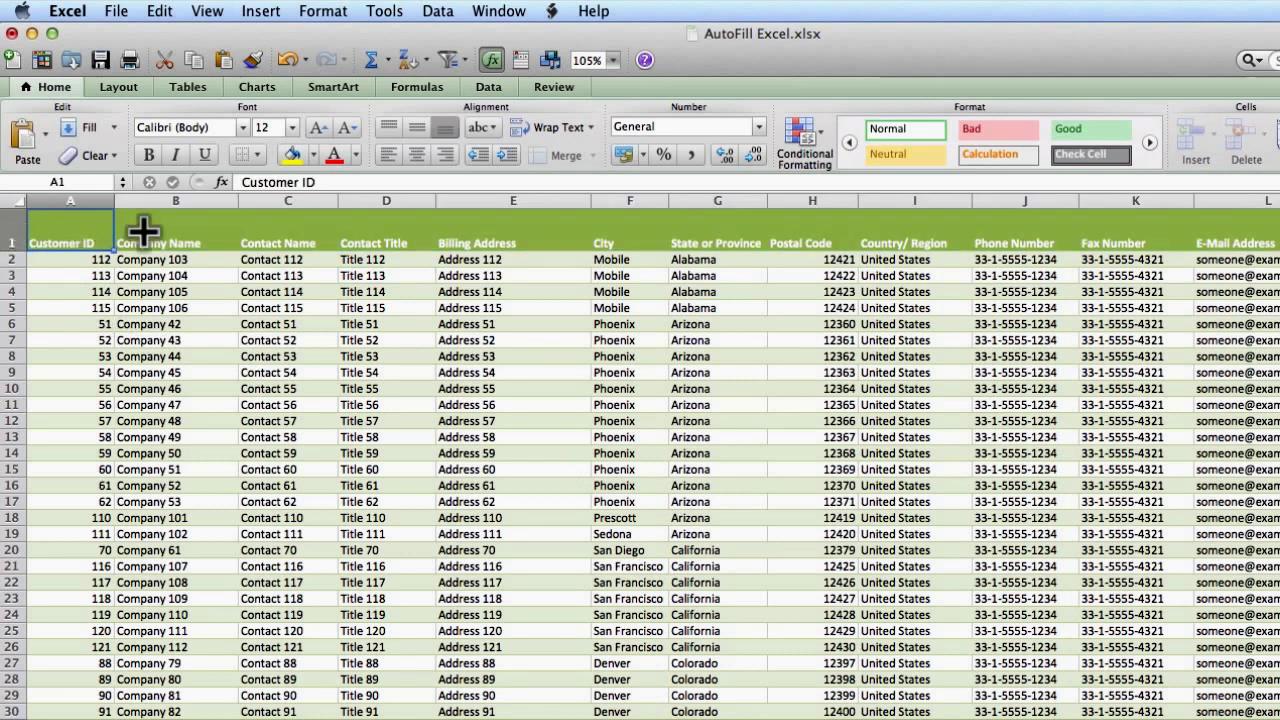
{"action": "left_click", "coordinate": [145, 233]}
{"action": "left_click", "coordinate": [289, 232]}
{"action": "left_click", "coordinate": [400, 232]}
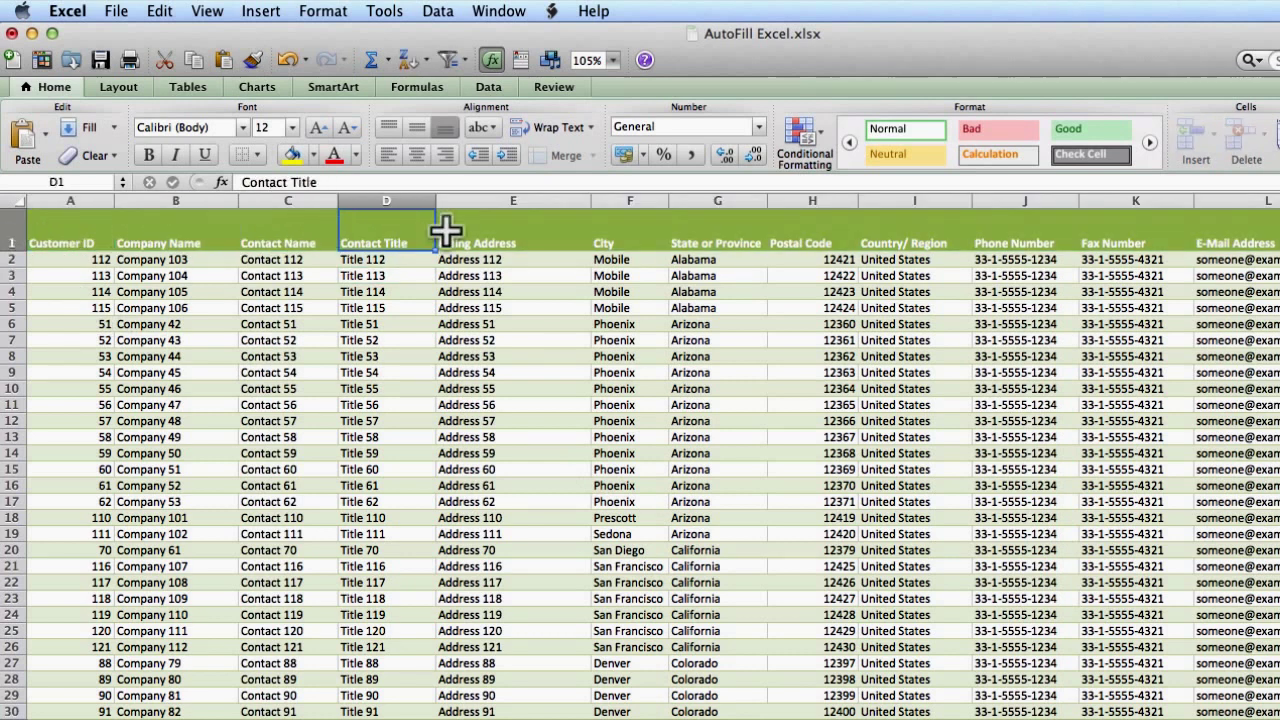
{"action": "left_click", "coordinate": [470, 234]}
{"action": "left_click", "coordinate": [680, 240]}
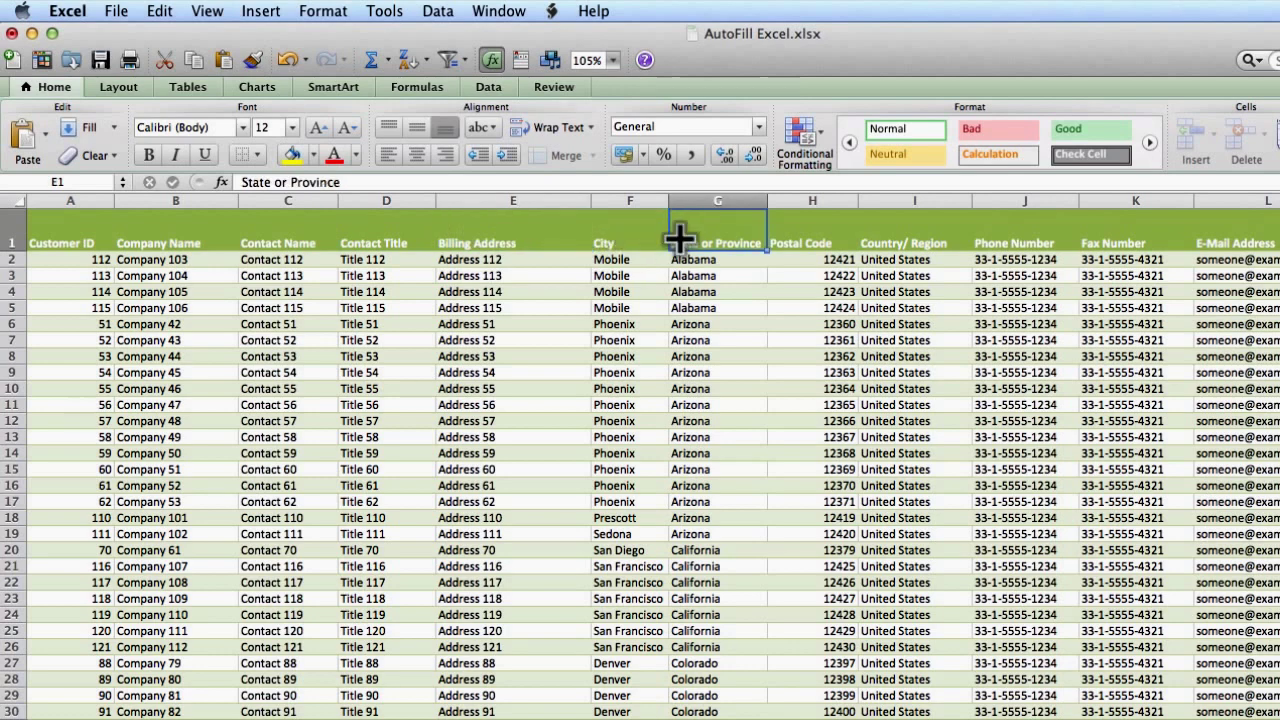
Step: Scroll through the customer rows and select a cell in the Contact Name column
{"action": "scroll", "coordinate": [248, 428], "scroll_direction": "down", "scroll_amount": 10}
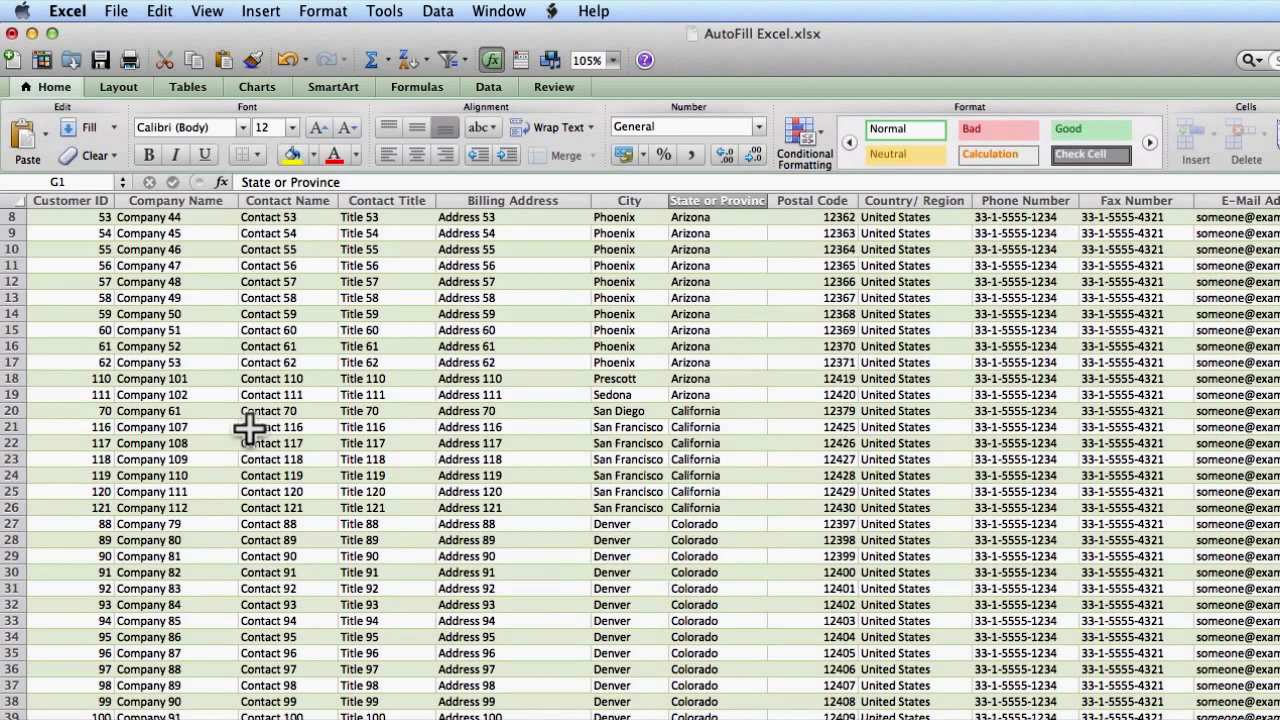
{"action": "scroll", "coordinate": [248, 428], "scroll_direction": "down", "scroll_amount": 10}
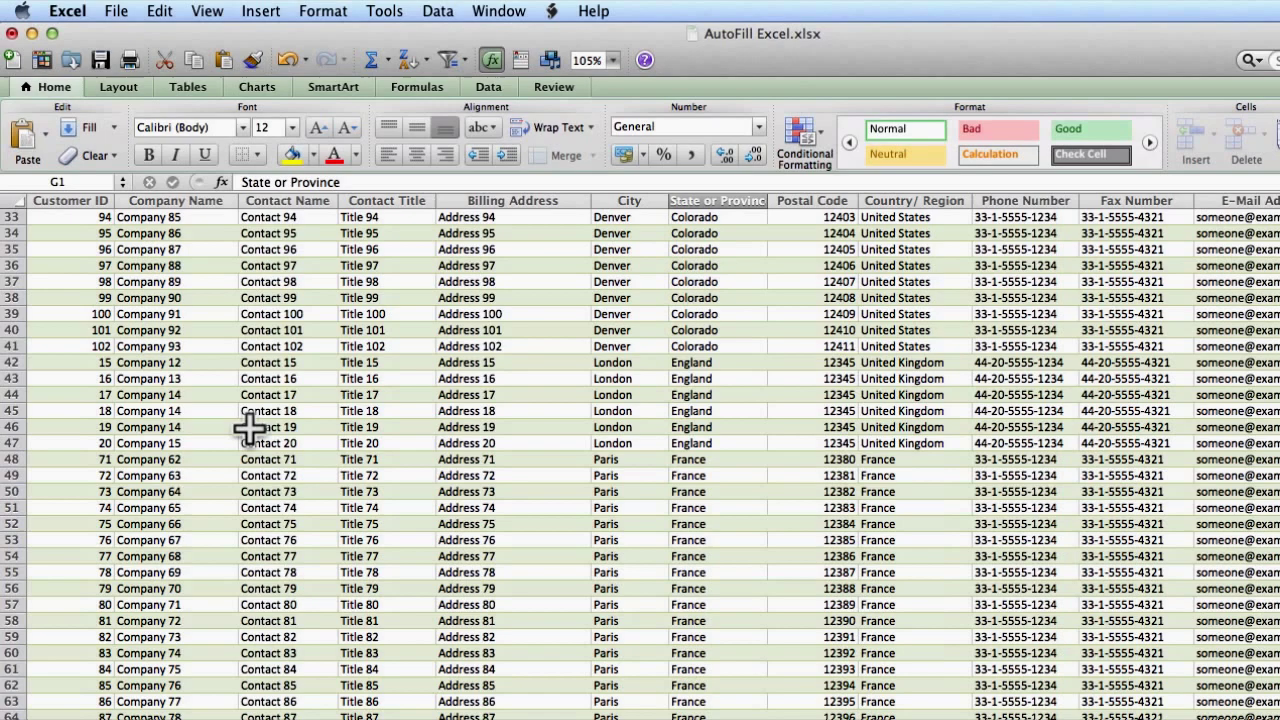
{"action": "scroll", "coordinate": [248, 428], "scroll_direction": "down", "scroll_amount": 8}
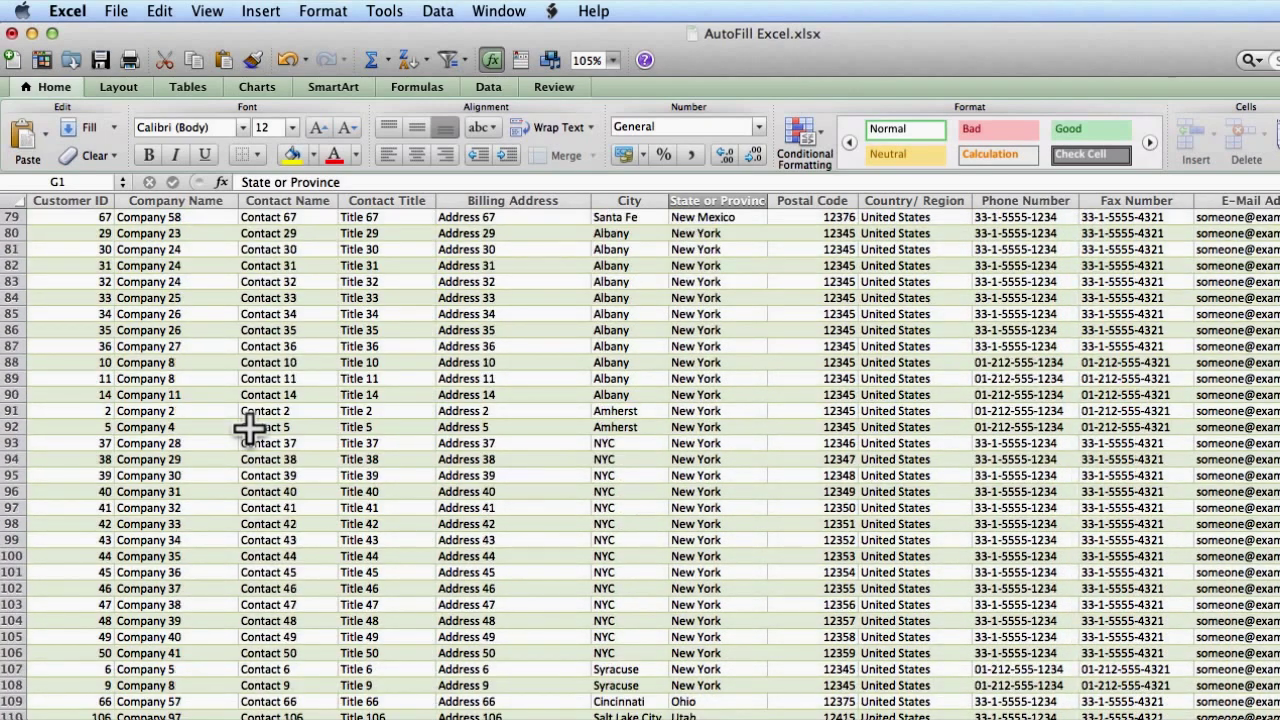
{"action": "scroll", "coordinate": [248, 428], "scroll_direction": "up", "scroll_amount": 10}
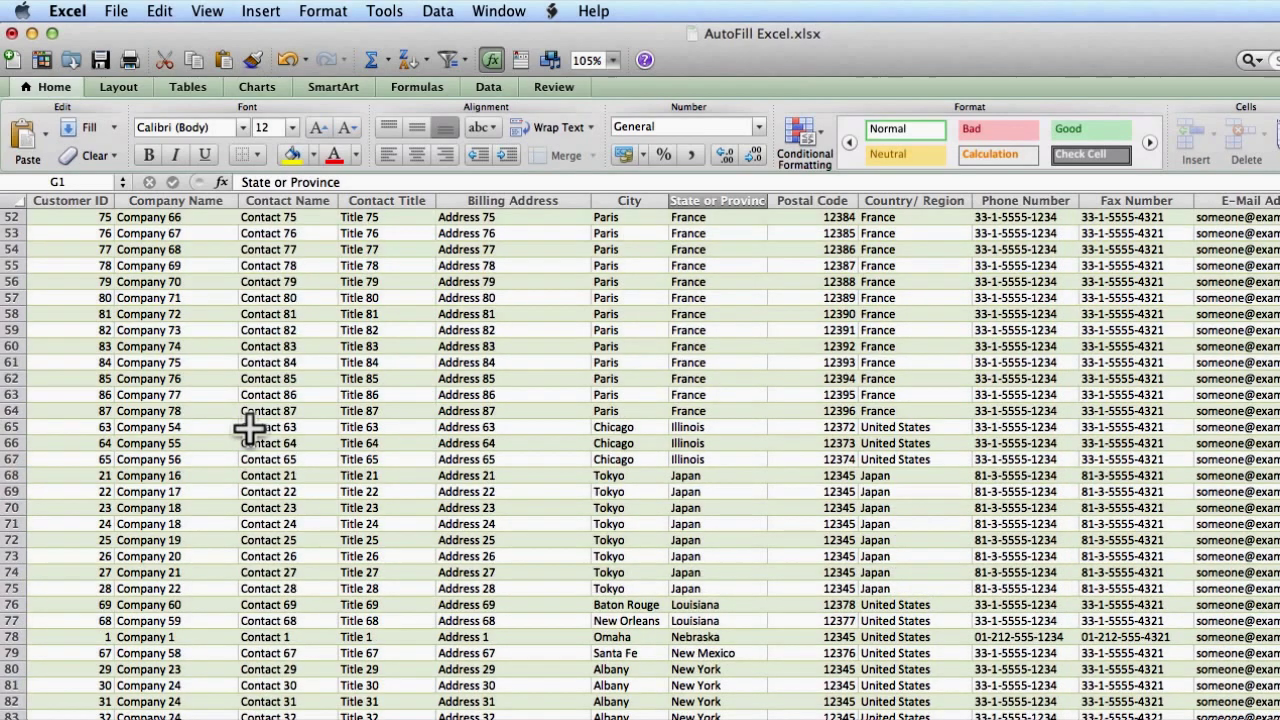
{"action": "scroll", "coordinate": [248, 428], "scroll_direction": "up", "scroll_amount": 11}
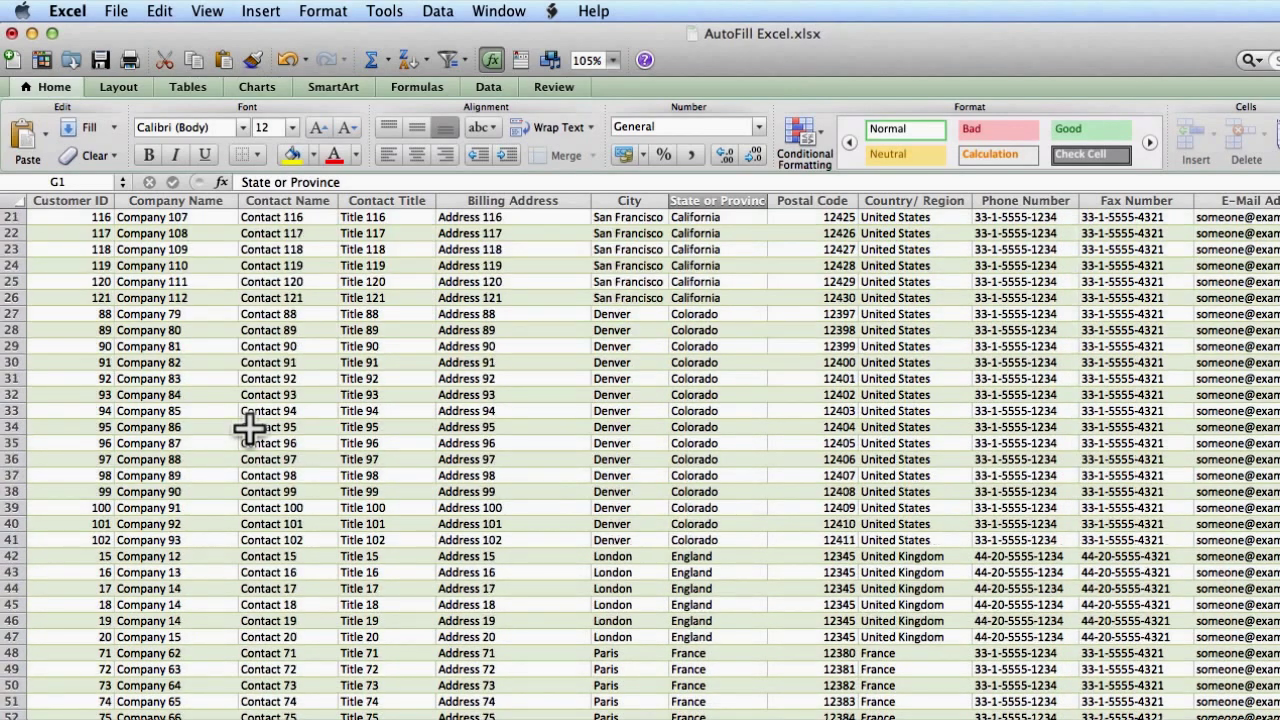
{"action": "scroll", "coordinate": [248, 428], "scroll_direction": "up", "scroll_amount": 7}
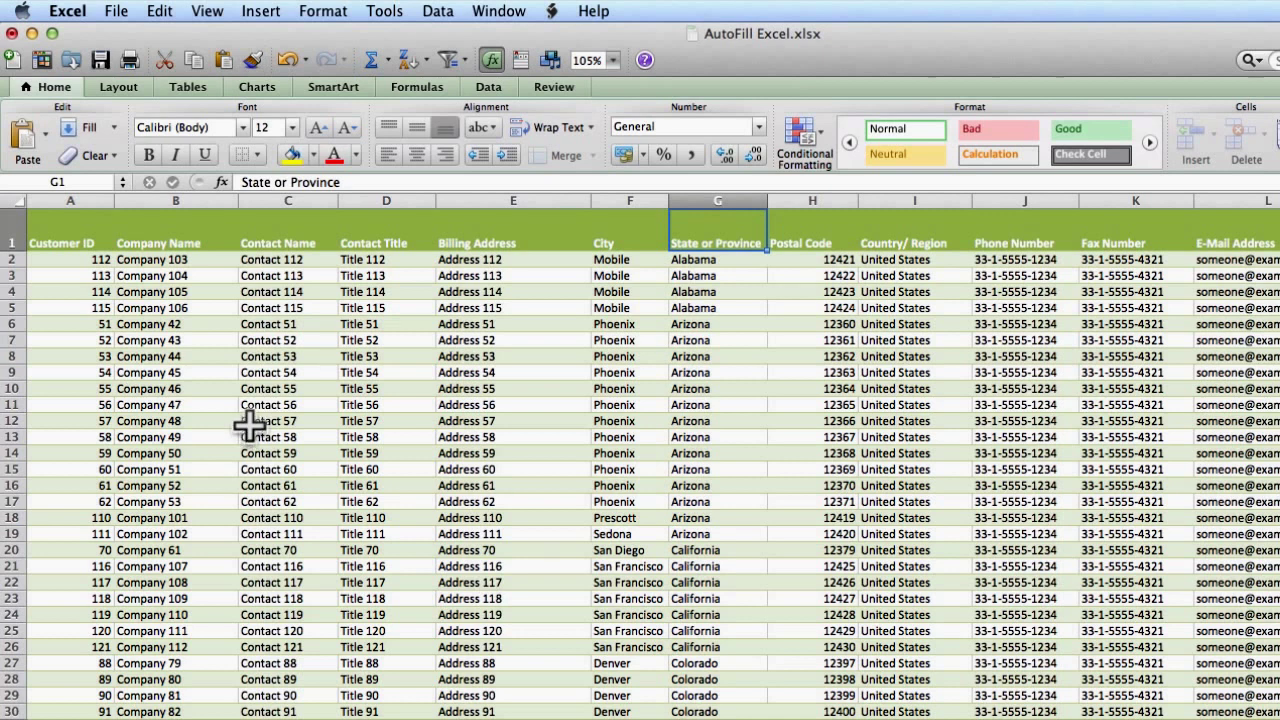
{"action": "left_click", "coordinate": [248, 425]}
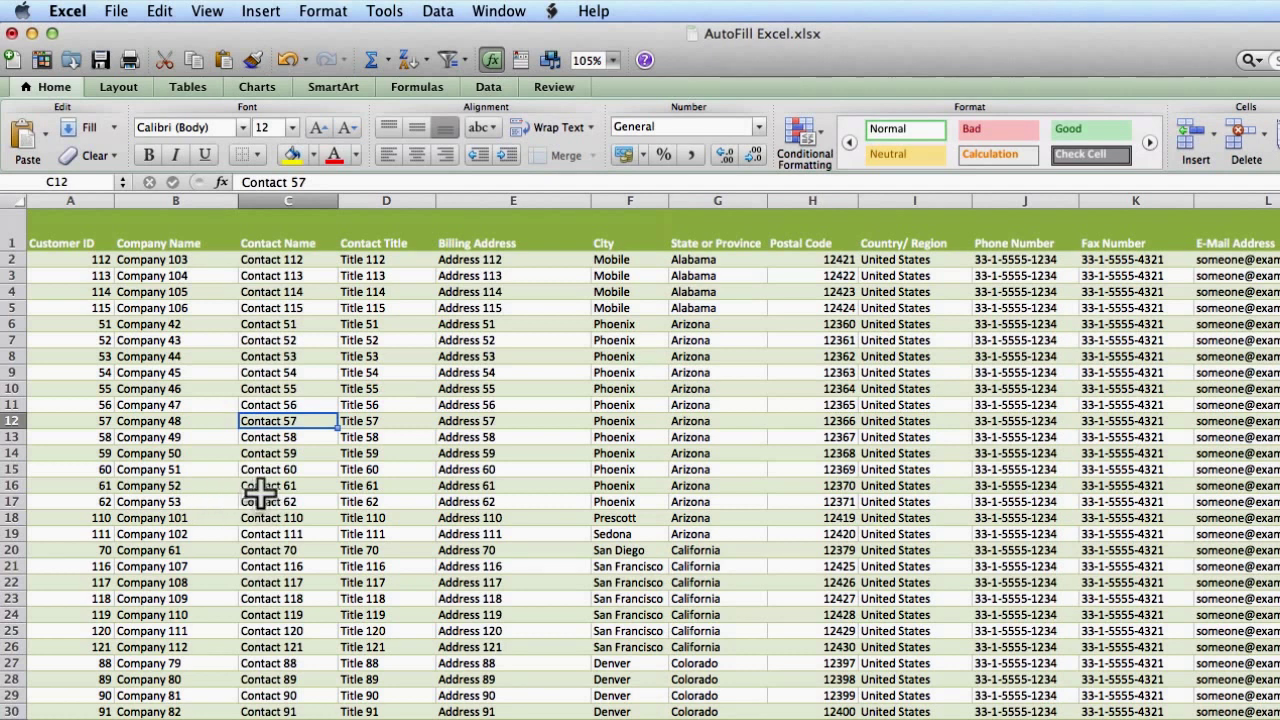
Step: Select the Customer ID header, then the whole header row, then a Company Name cell
{"action": "left_click", "coordinate": [86, 235]}
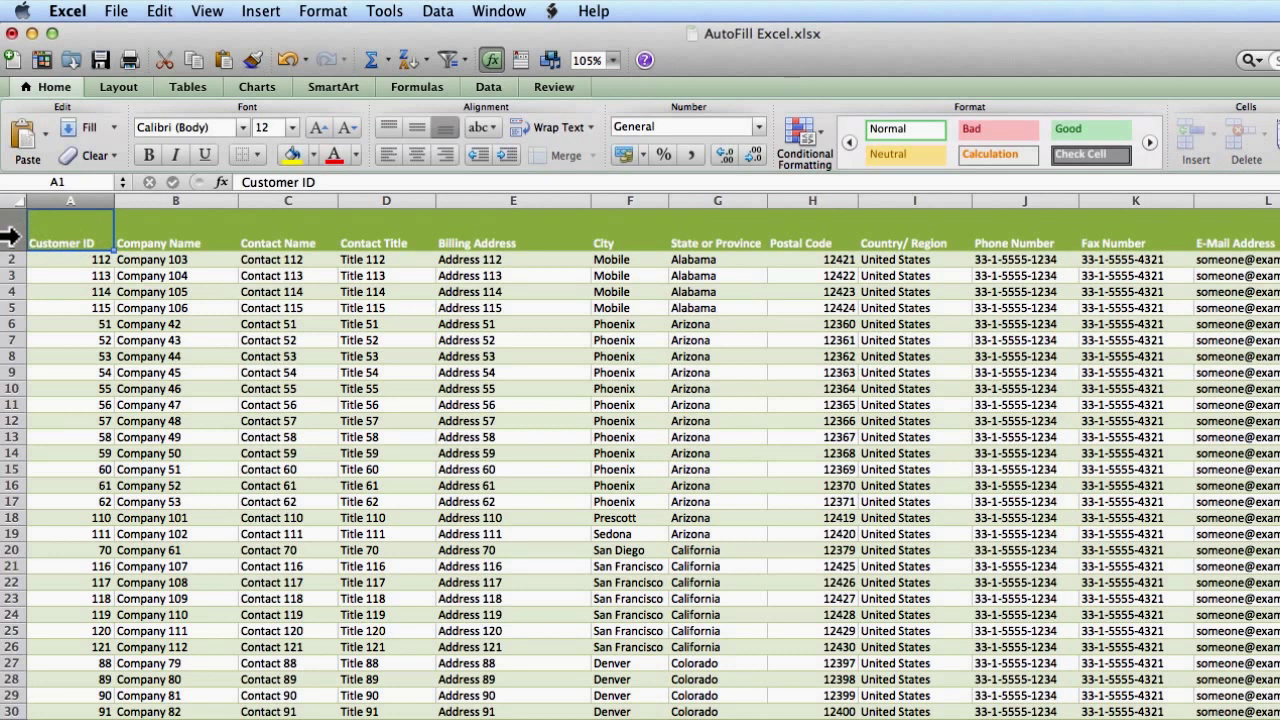
{"action": "left_click", "coordinate": [10, 236]}
{"action": "left_click", "coordinate": [231, 305]}
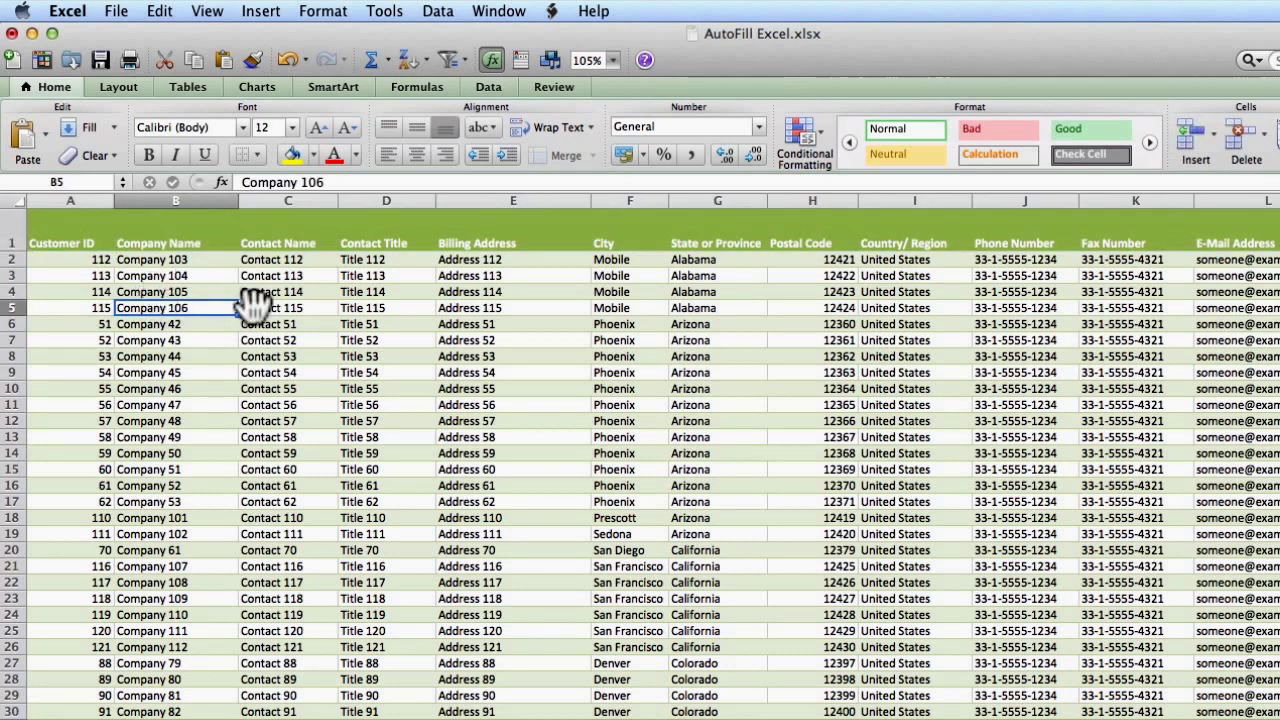
{"action": "scroll", "coordinate": [630, 622], "scroll_direction": "down", "scroll_amount": 5}
{"action": "scroll", "coordinate": [630, 622], "scroll_direction": "down", "scroll_amount": 4}
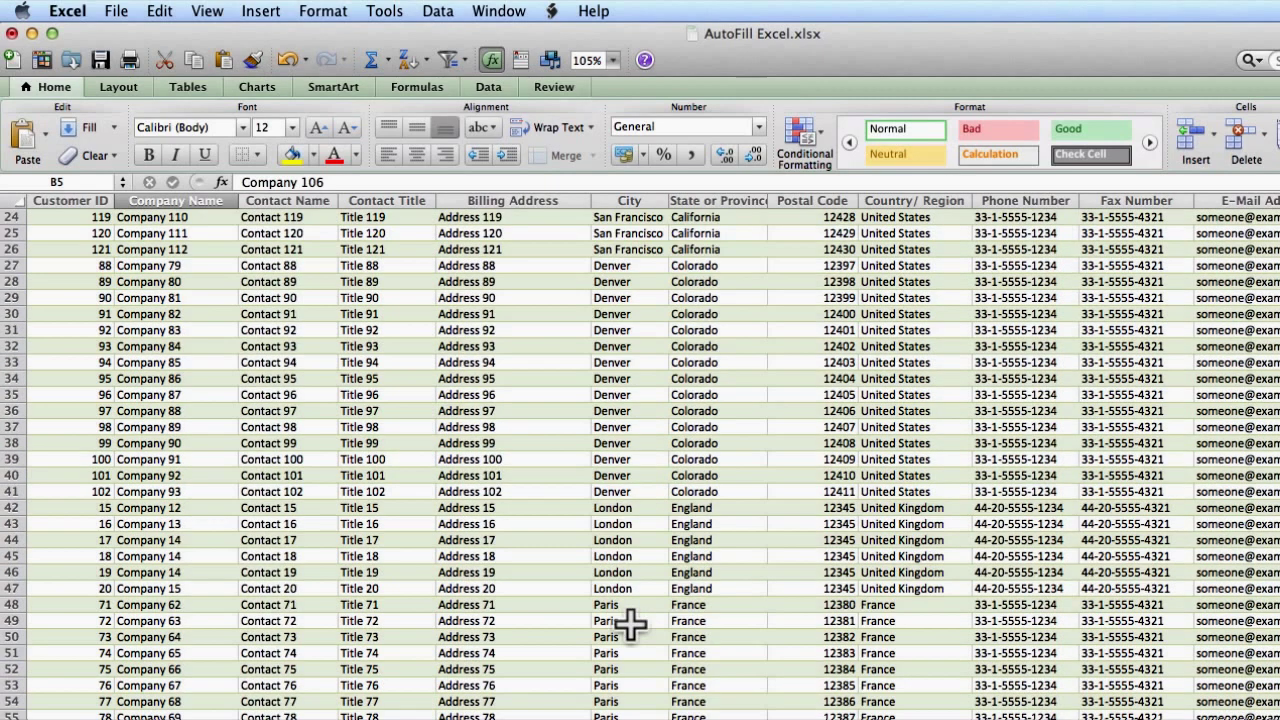
{"action": "scroll", "coordinate": [630, 622], "scroll_direction": "up", "scroll_amount": 7}
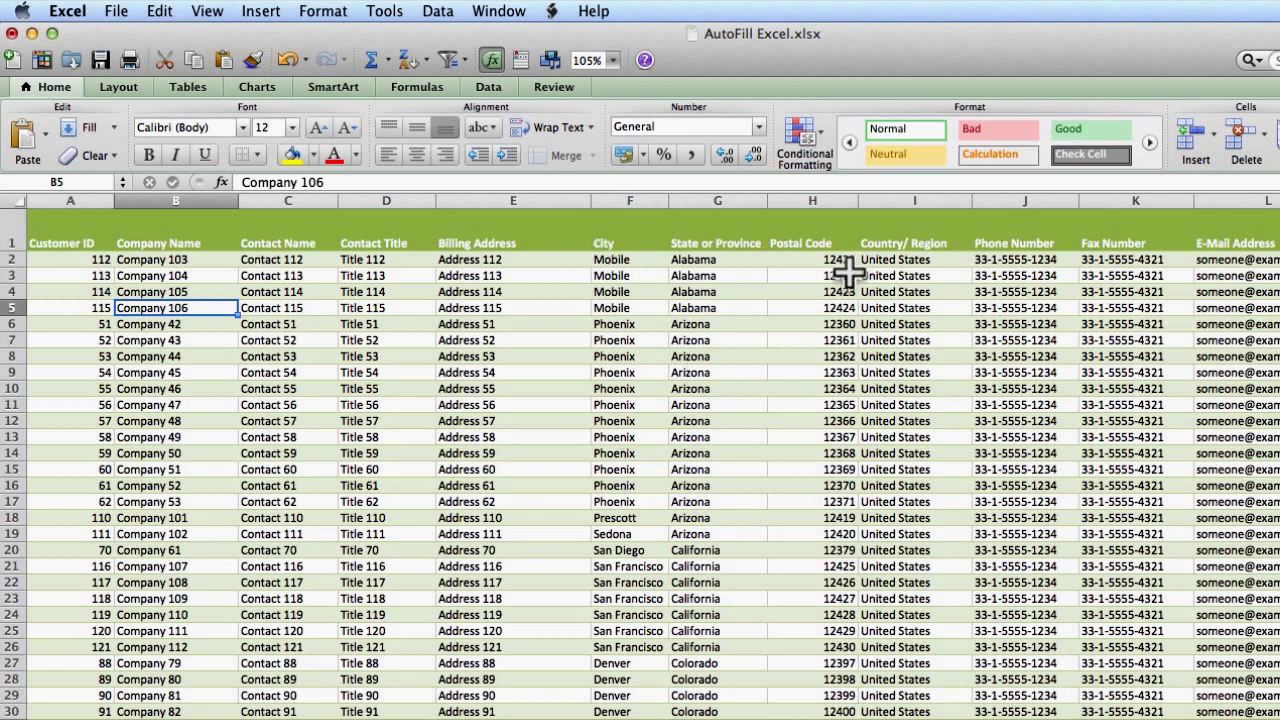
Step: Sort the customer table by Country/Region in ascending order
{"action": "left_click", "coordinate": [909, 260]}
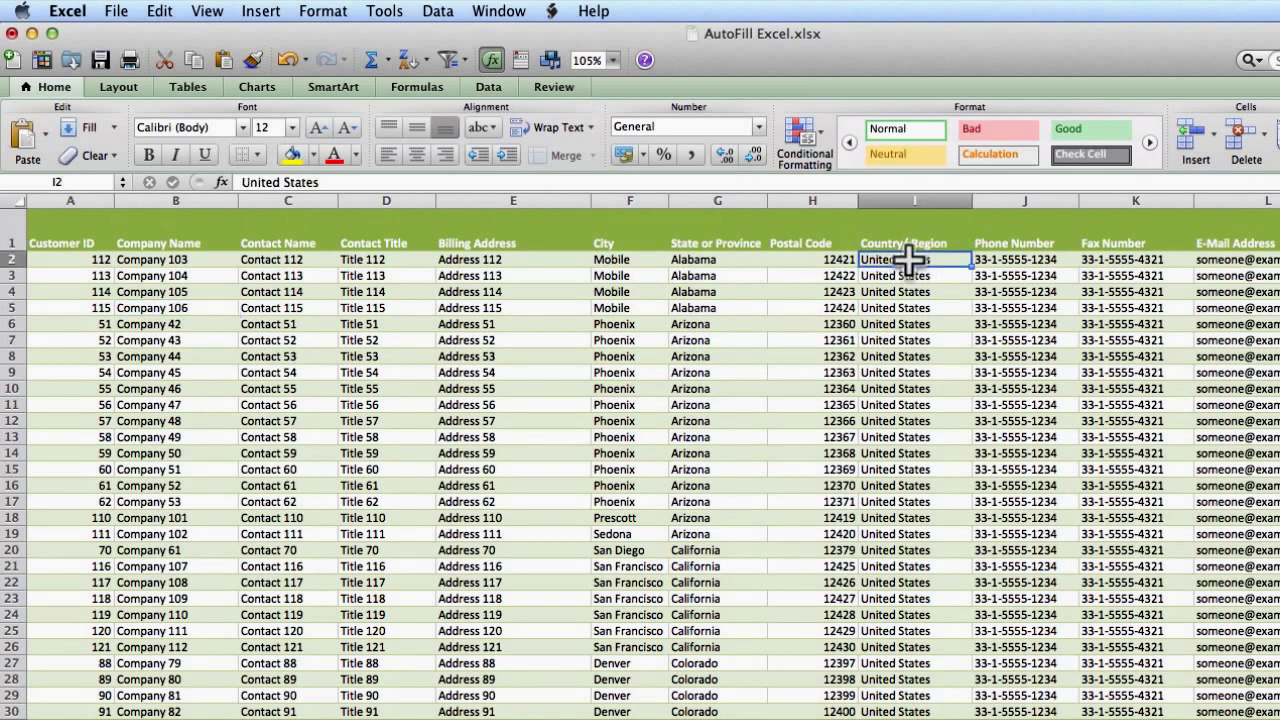
{"action": "left_click", "coordinate": [426, 58]}
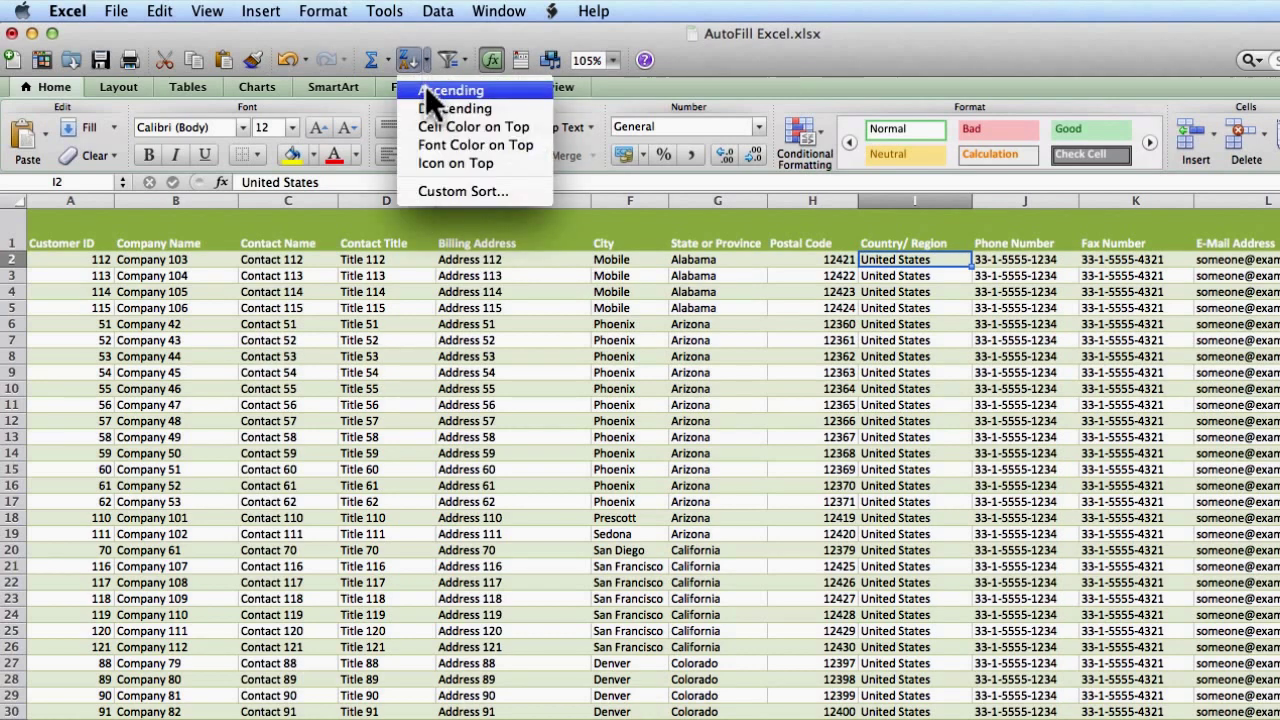
{"action": "left_click", "coordinate": [430, 90]}
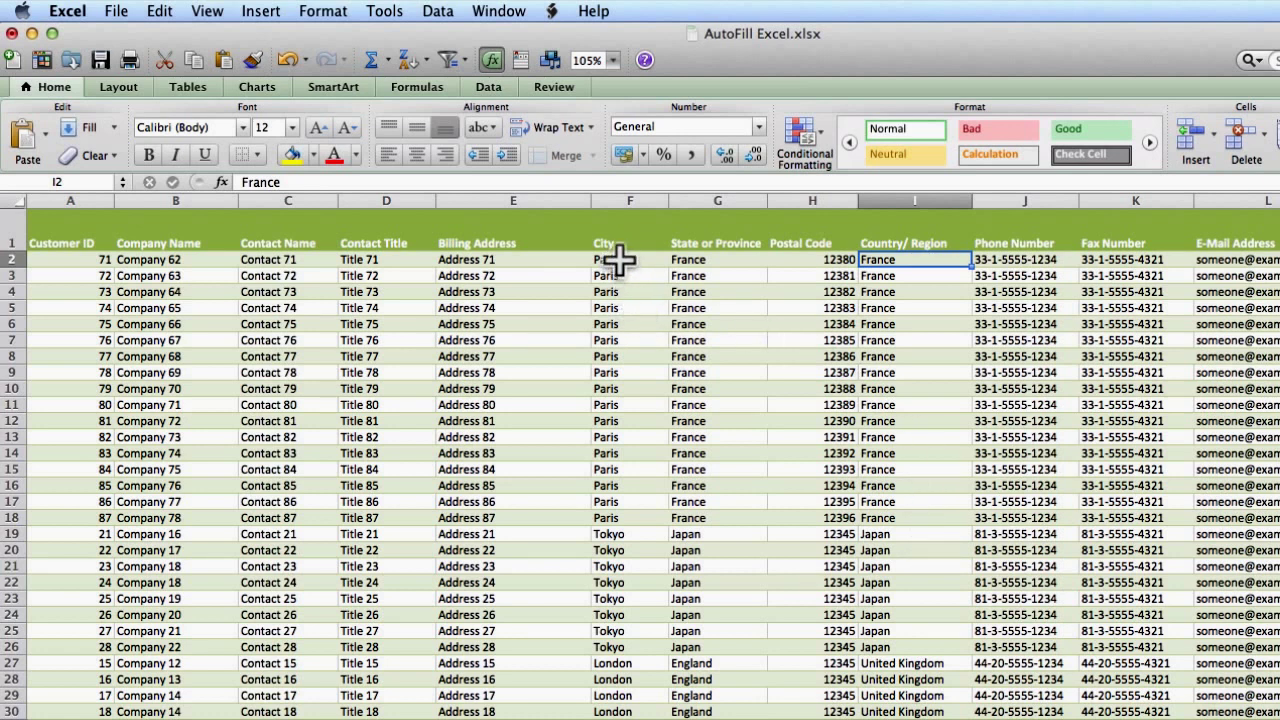
Step: Re-sort the table by City from Z to A so Tokyo rows come first
{"action": "left_click", "coordinate": [619, 260]}
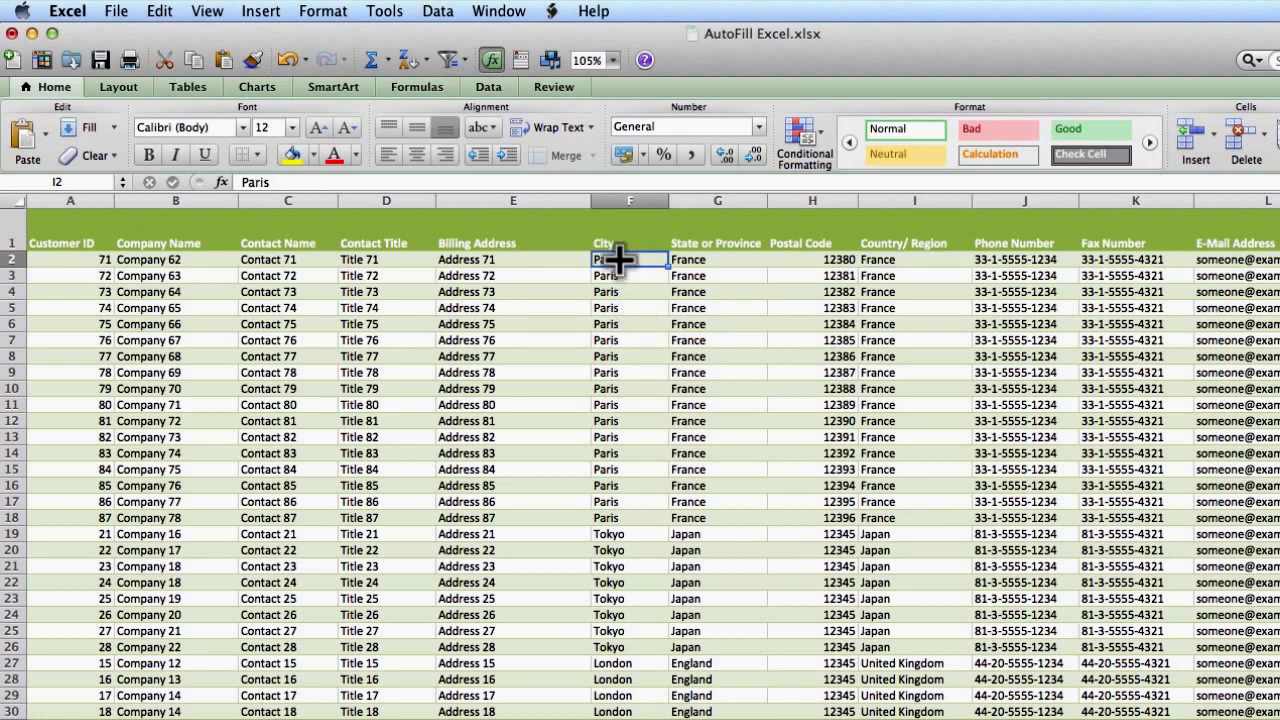
{"action": "left_click", "coordinate": [405, 57]}
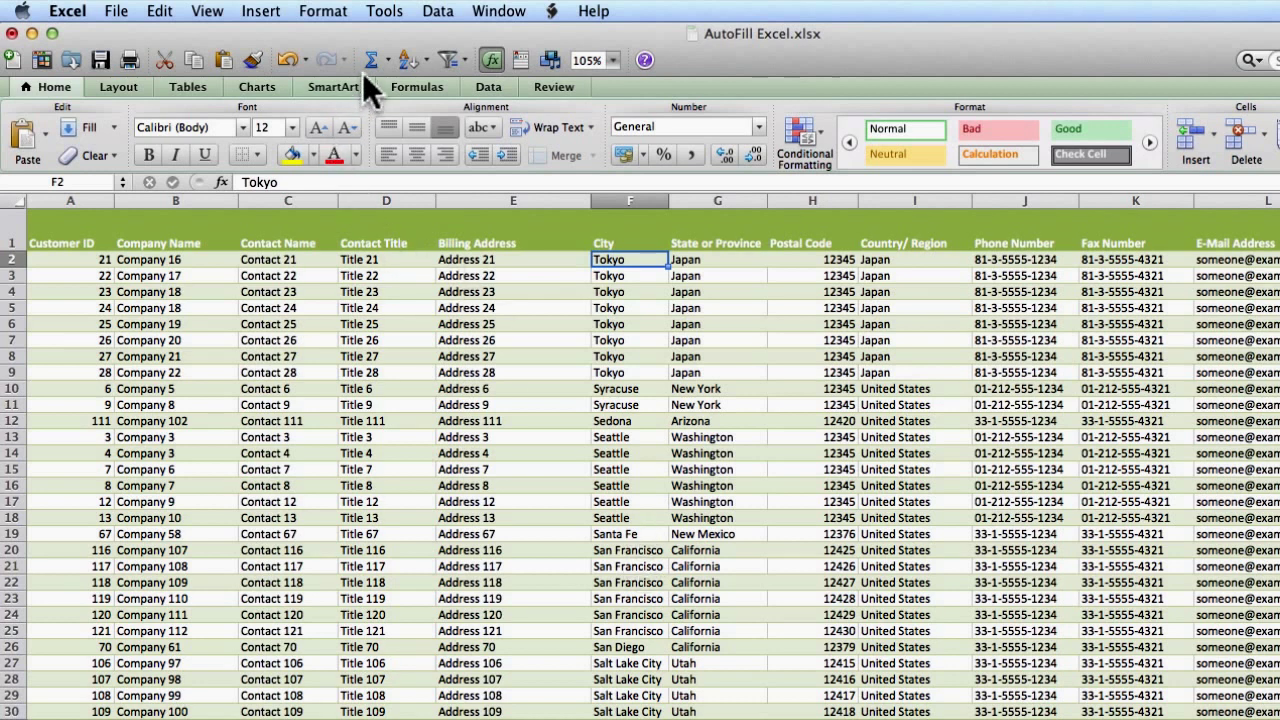
{"action": "left_click", "coordinate": [436, 11]}
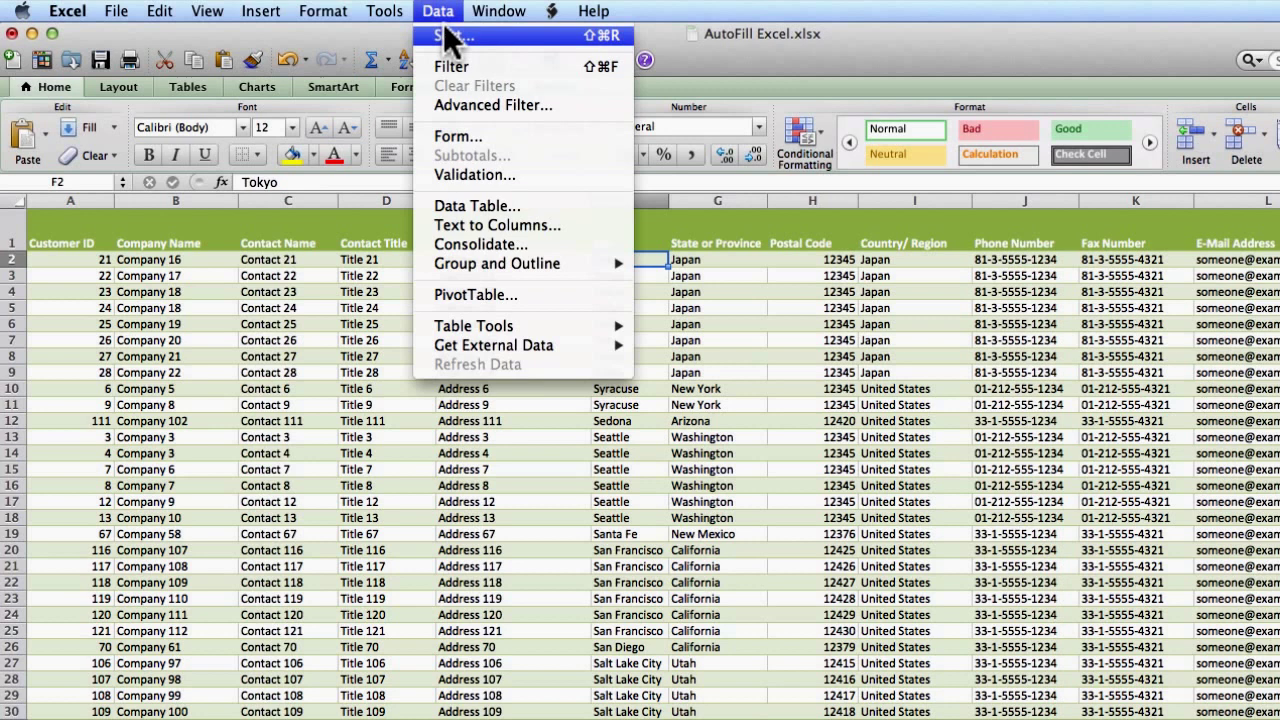
{"action": "left_click", "coordinate": [446, 36]}
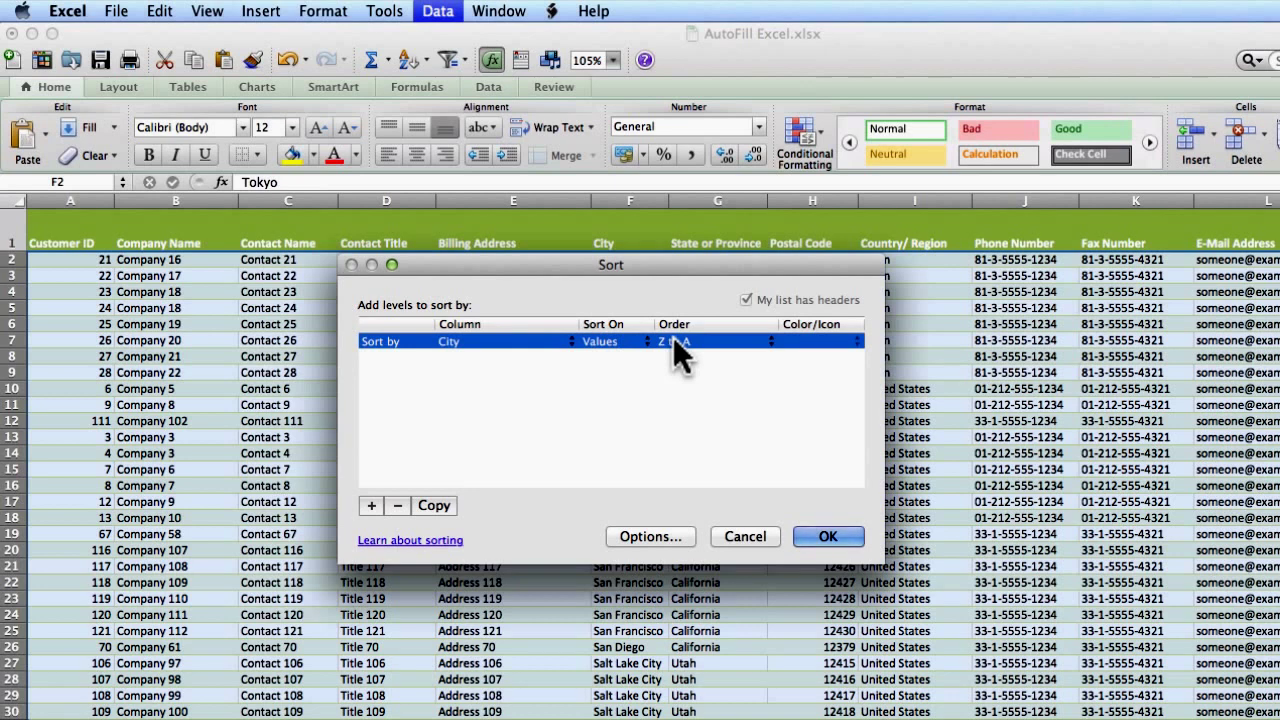
{"action": "left_click", "coordinate": [818, 540]}
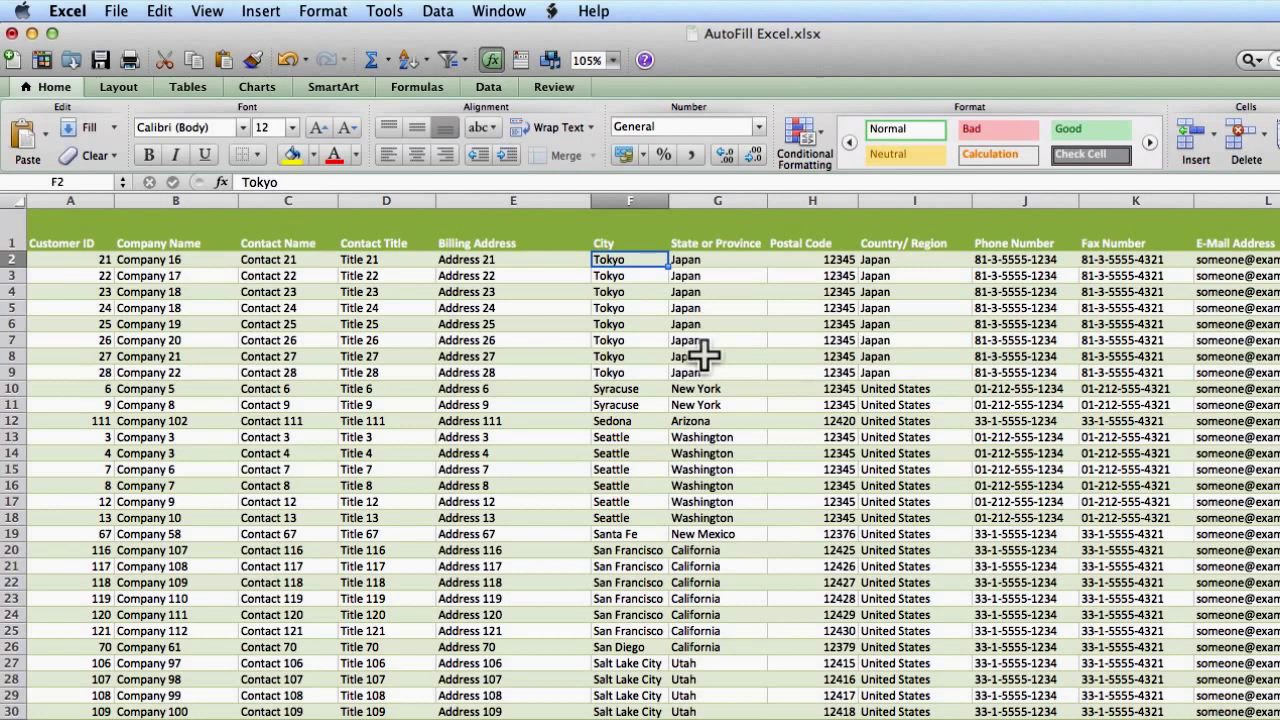
Step: Sort the rows by State or Province A to Z and scroll to check that Alabama leads
{"action": "left_click", "coordinate": [694, 260]}
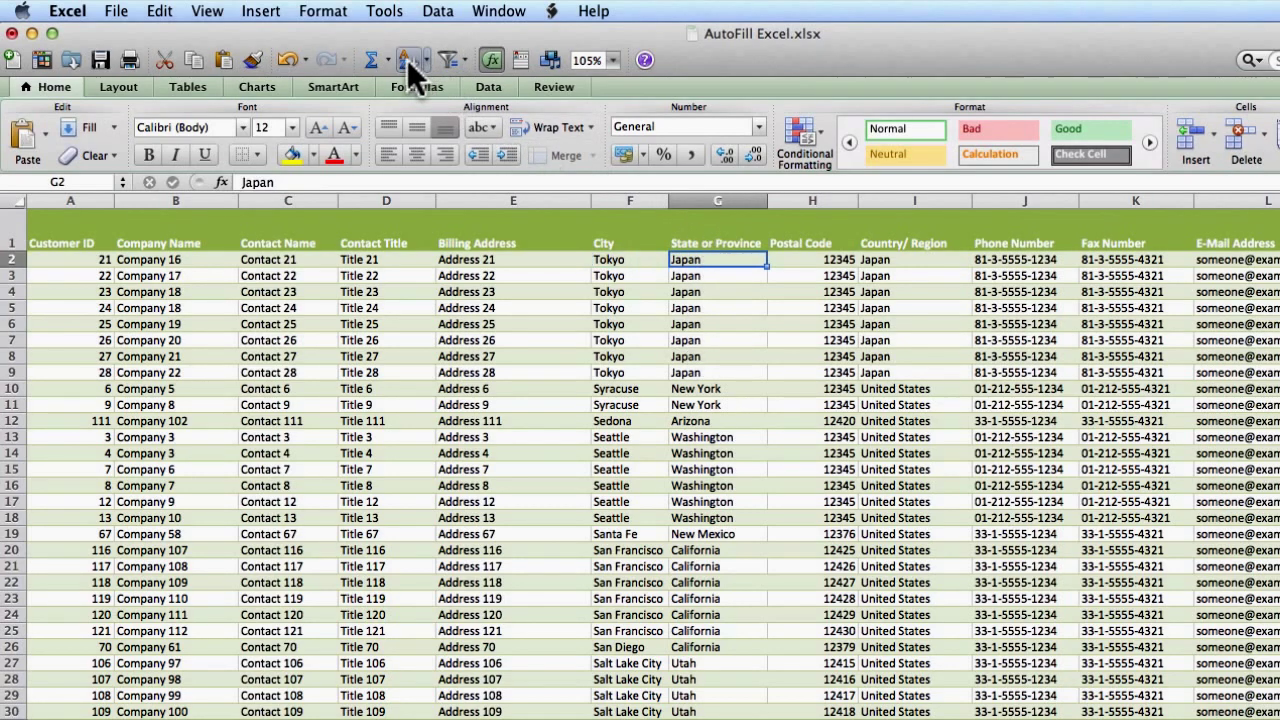
{"action": "left_click", "coordinate": [408, 60]}
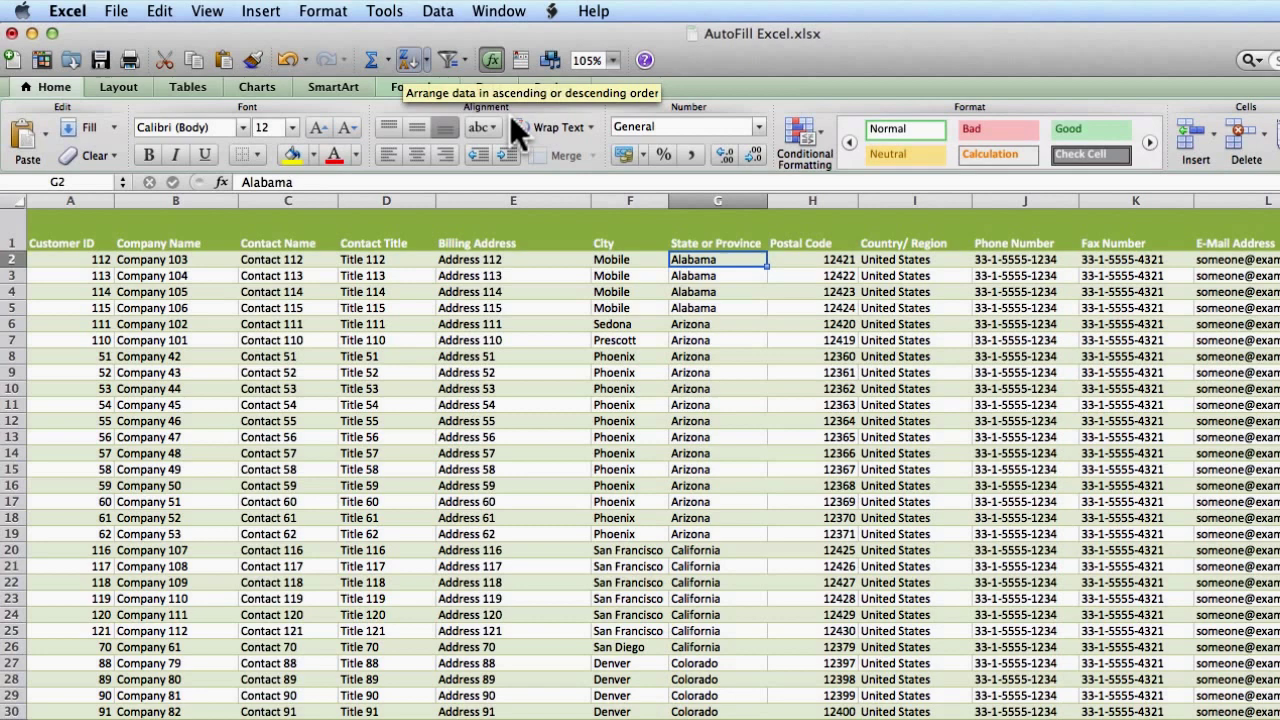
{"action": "scroll", "coordinate": [688, 665], "scroll_direction": "down", "scroll_amount": 10}
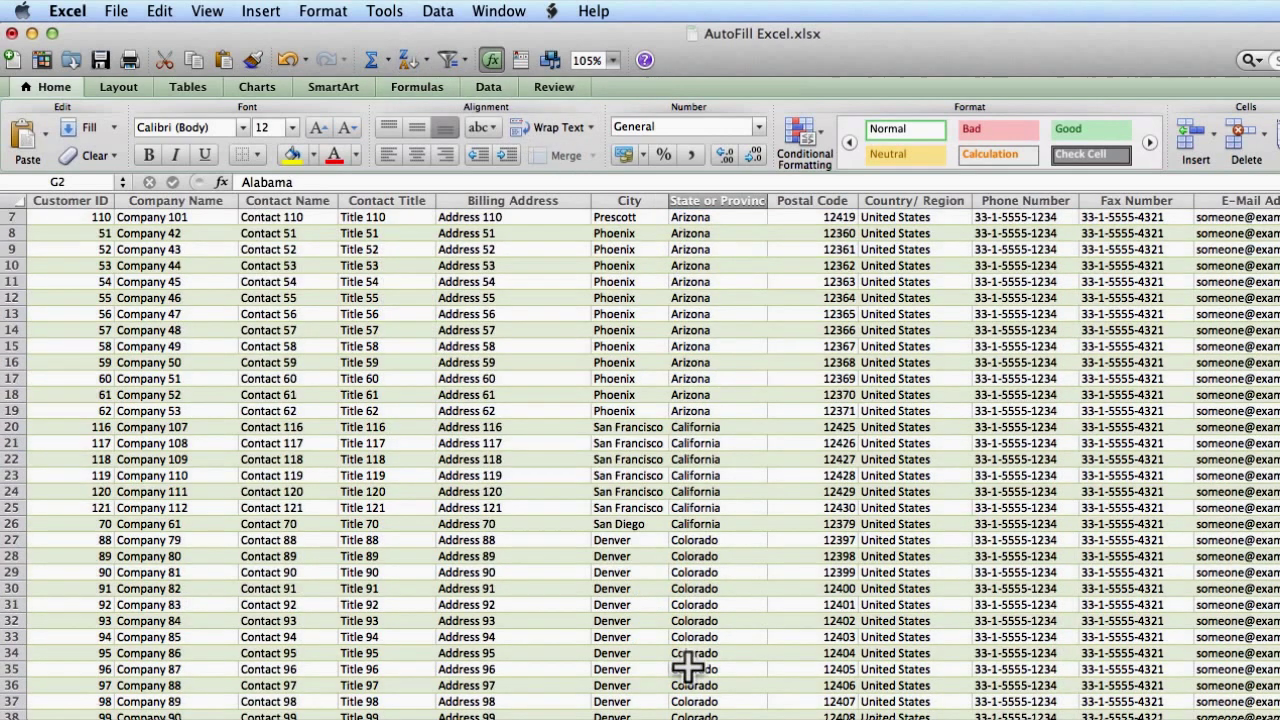
{"action": "scroll", "coordinate": [688, 665], "scroll_direction": "up", "scroll_amount": 9}
{"action": "scroll", "coordinate": [688, 665], "scroll_direction": "up", "scroll_amount": 1}
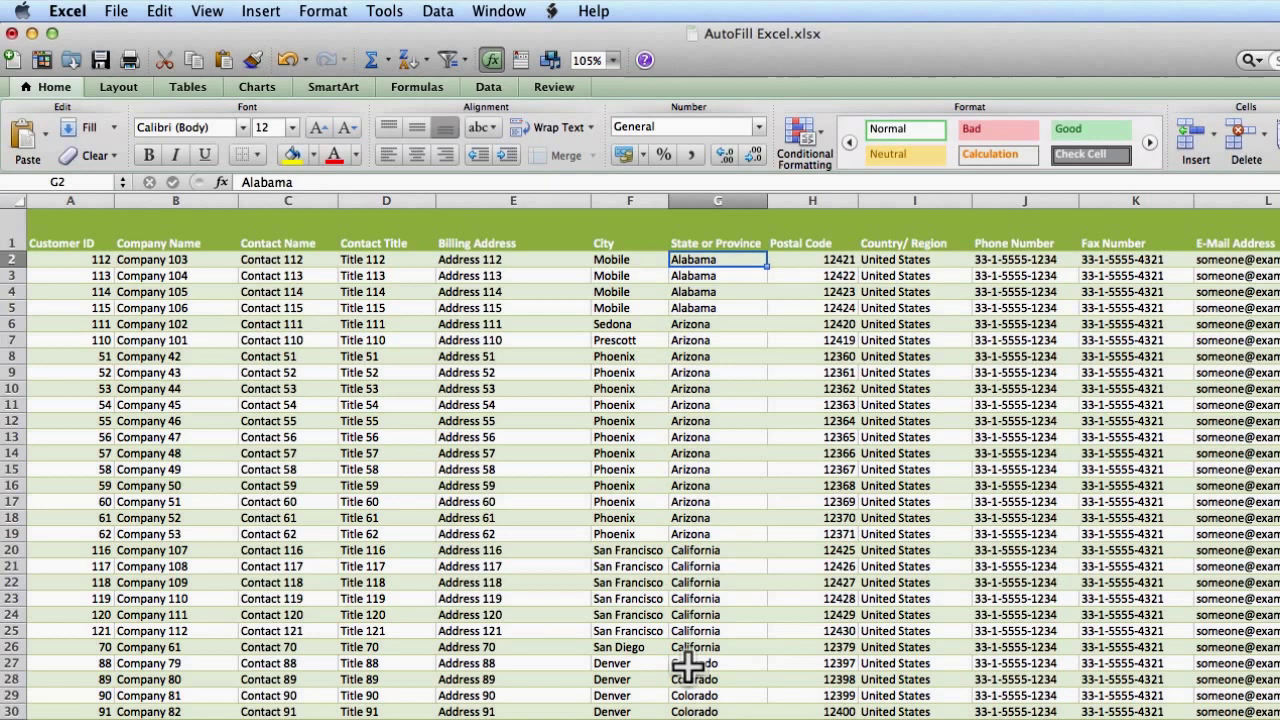
{"action": "scroll", "coordinate": [688, 665], "scroll_direction": "down", "scroll_amount": 9}
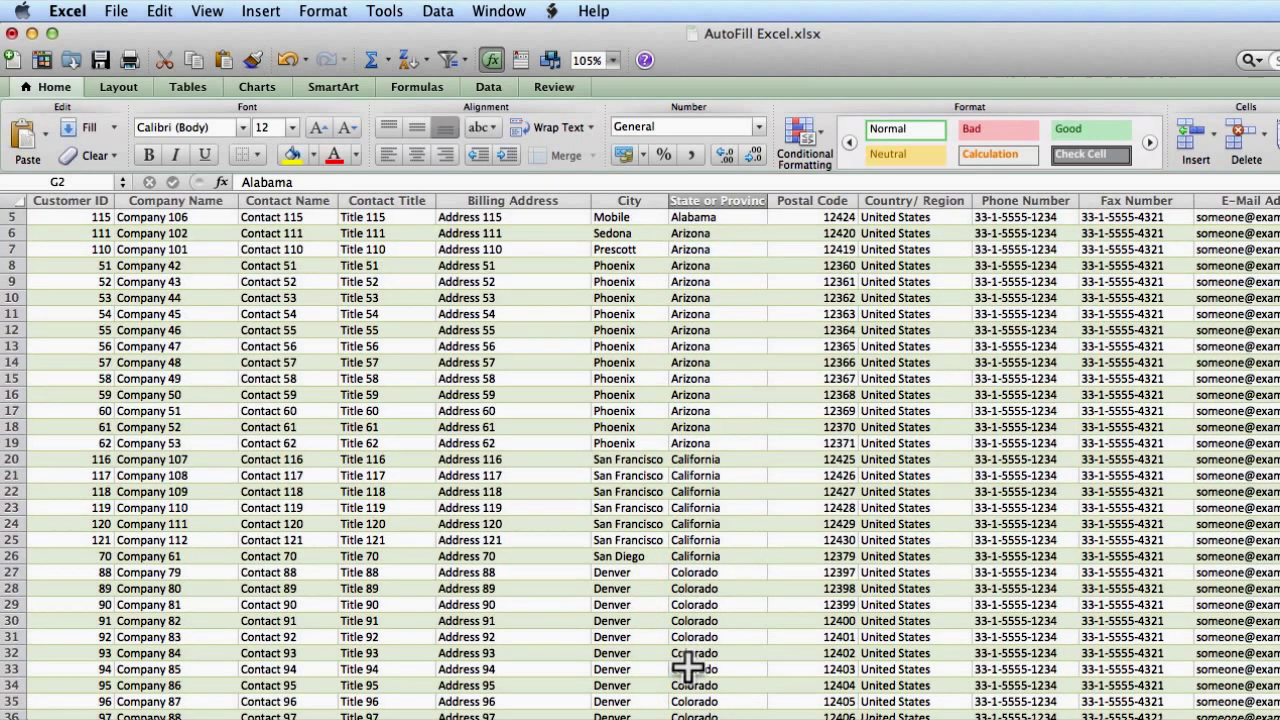
{"action": "scroll", "coordinate": [688, 665], "scroll_direction": "down", "scroll_amount": 16}
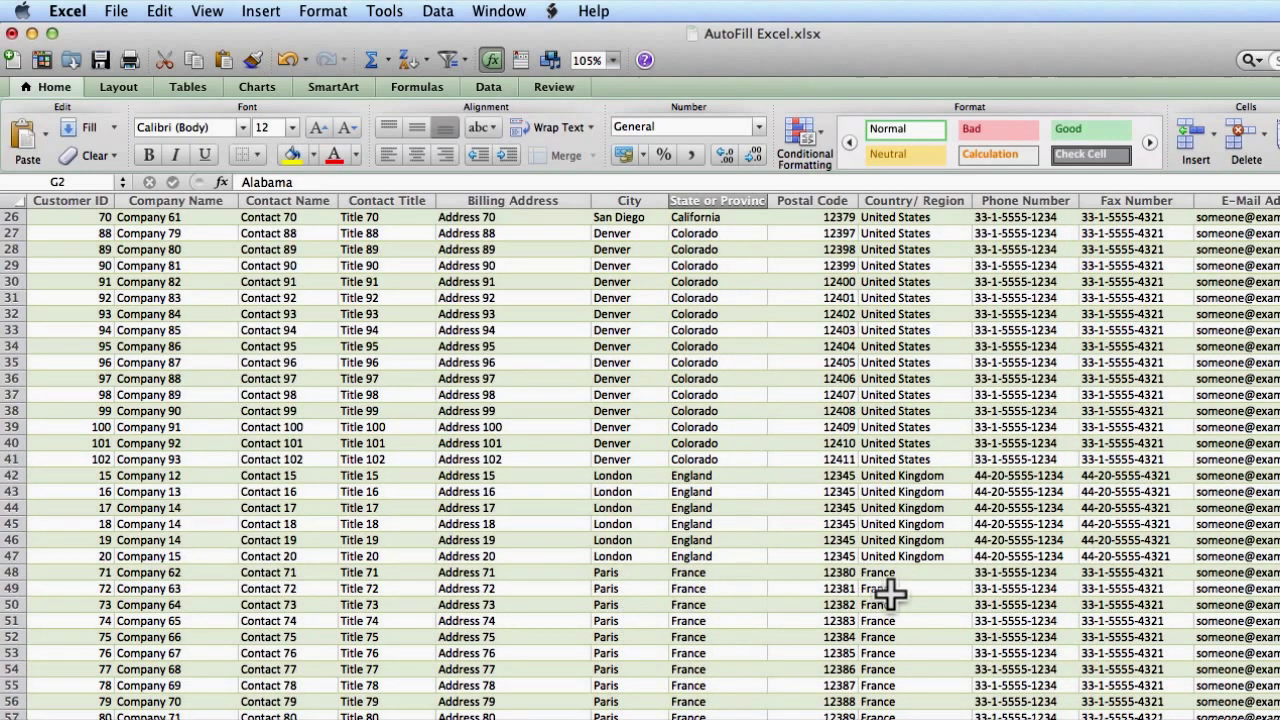
Step: Turn on AutoFilter dropdowns for the headers, toggling it off and back on once
{"action": "scroll", "coordinate": [749, 540], "scroll_direction": "up", "scroll_amount": 12}
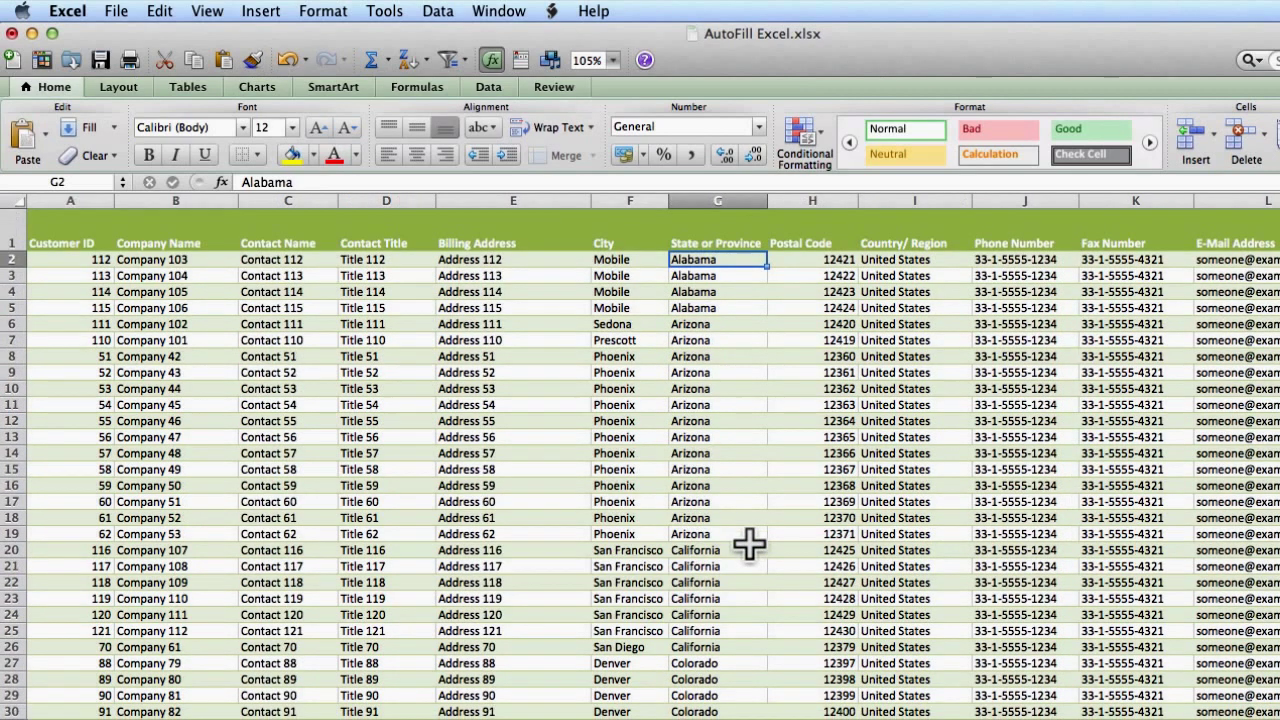
{"action": "left_click", "coordinate": [708, 233]}
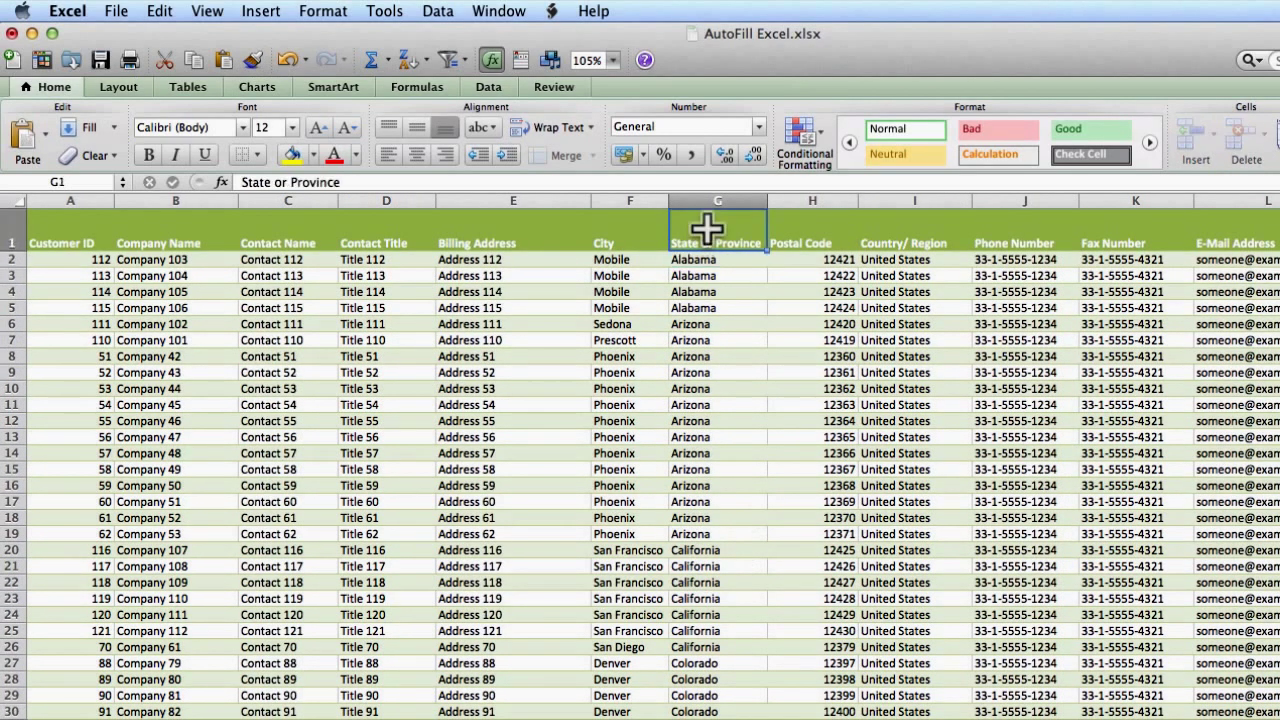
{"action": "left_click", "coordinate": [448, 60]}
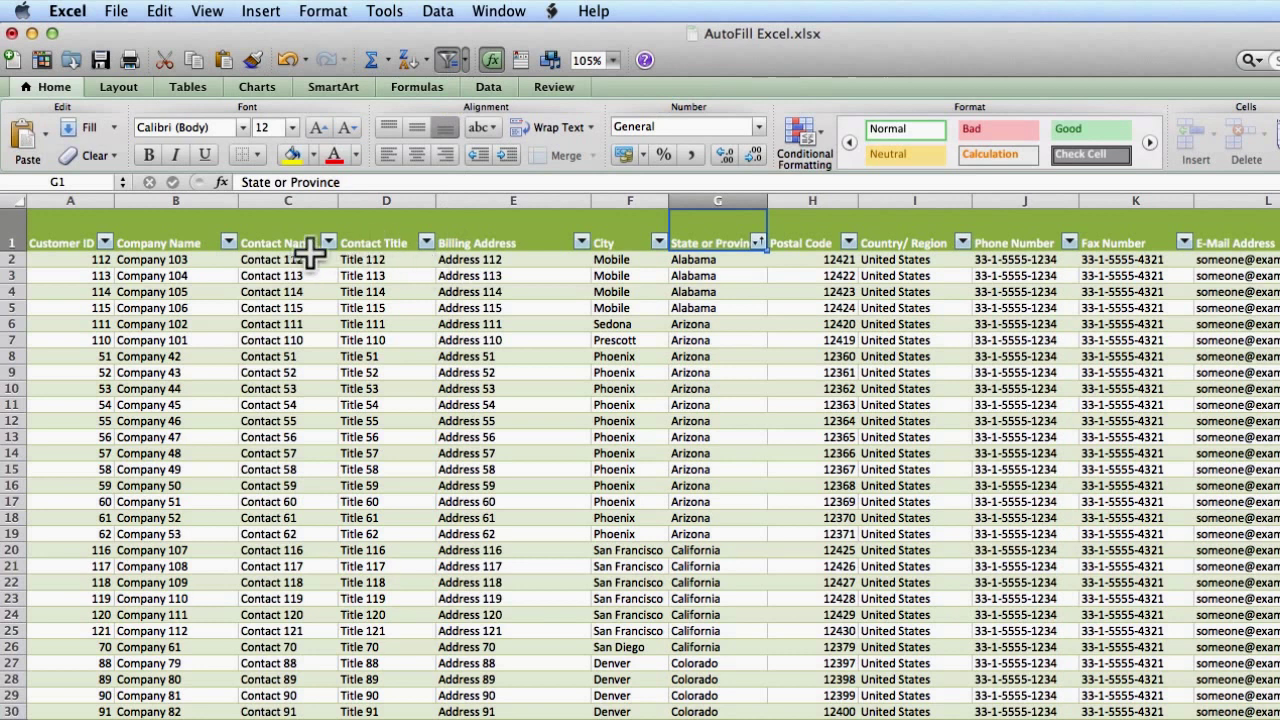
{"action": "left_click", "coordinate": [447, 61]}
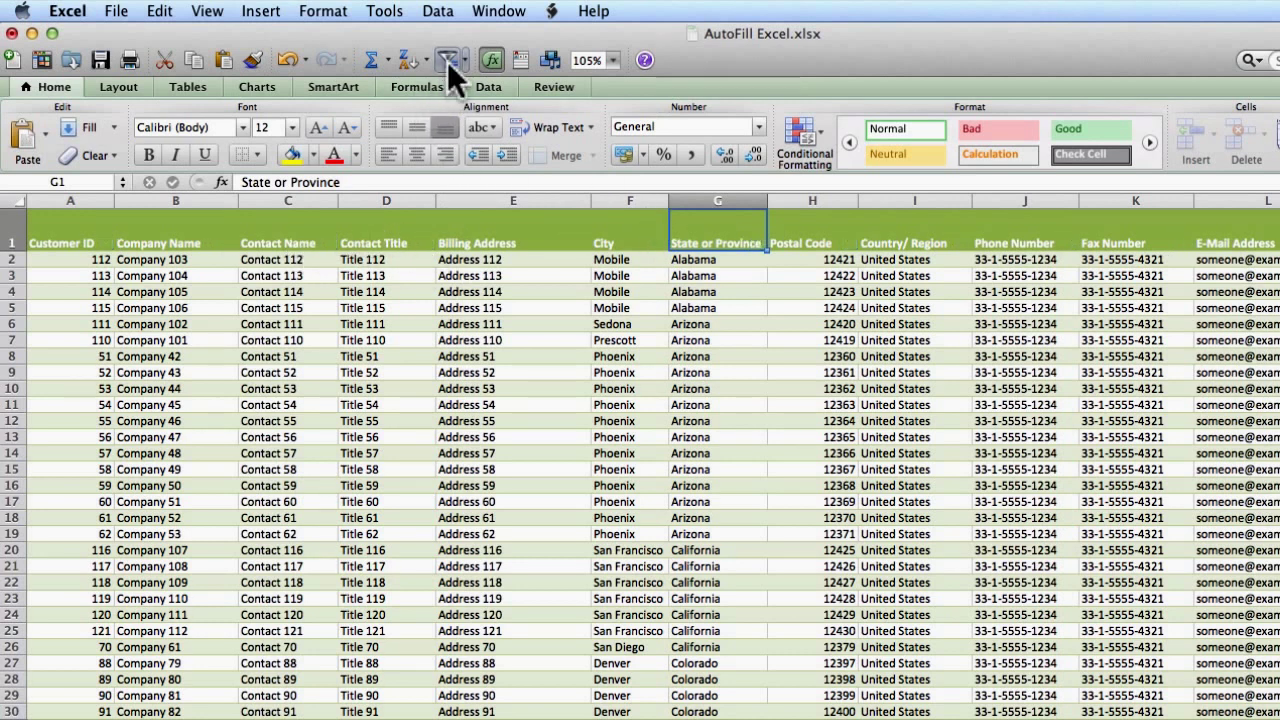
{"action": "left_click", "coordinate": [447, 61]}
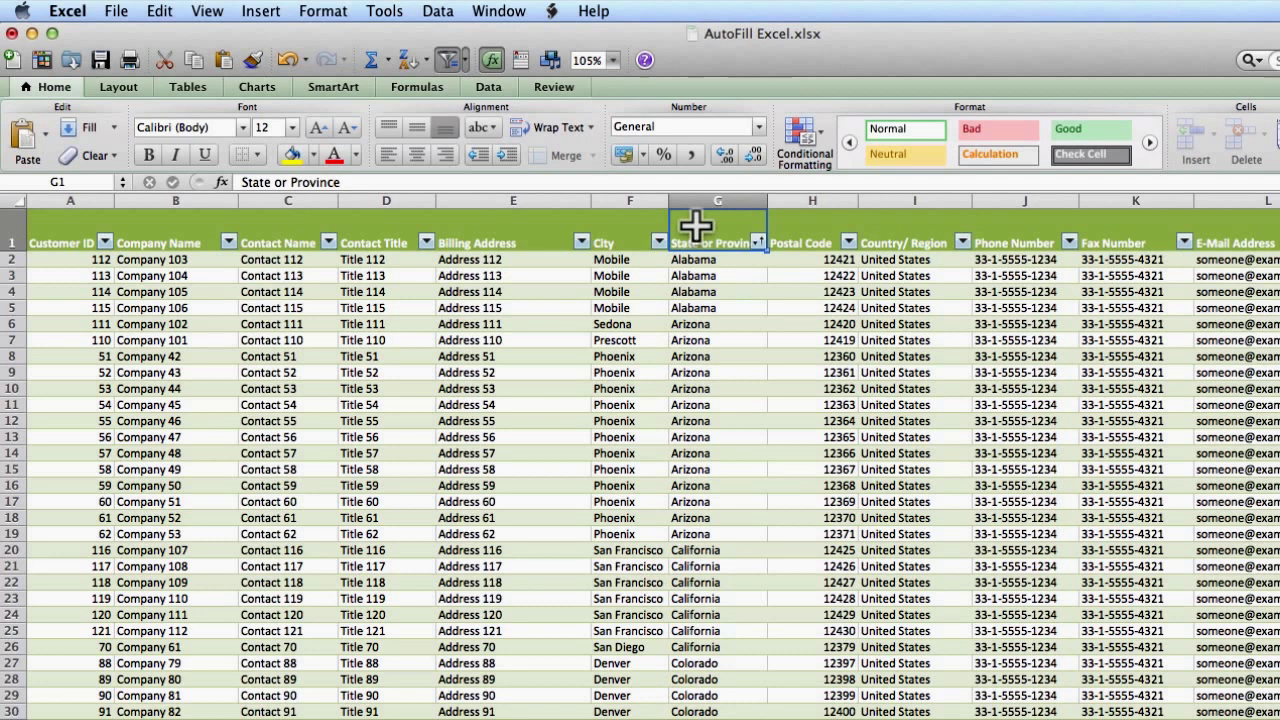
Step: Filter the Country/Region column to show only France
{"action": "left_click", "coordinate": [896, 238]}
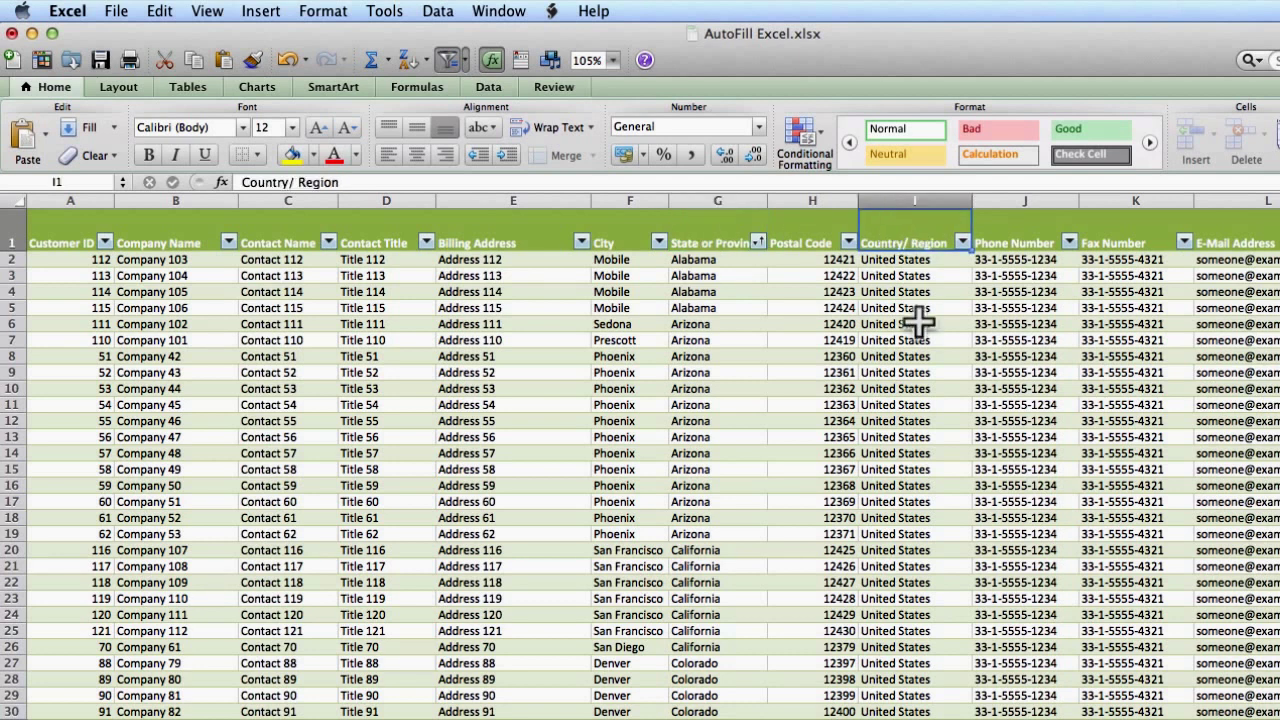
{"action": "left_click", "coordinate": [962, 242]}
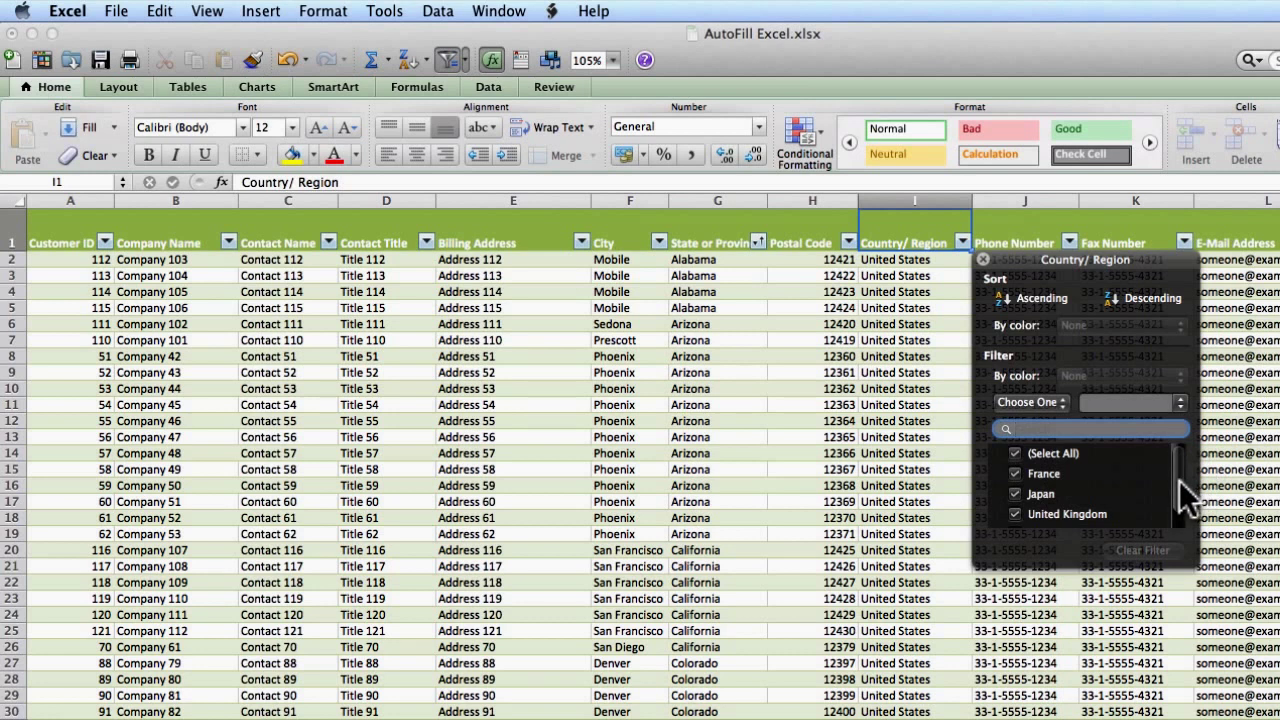
{"action": "mouse_move", "coordinate": [1178, 480]}
{"action": "left_mouse_down"}
{"action": "mouse_move", "coordinate": [1176, 509]}
{"action": "mouse_move", "coordinate": [1175, 465]}
{"action": "left_mouse_up"}
{"action": "left_click", "coordinate": [1015, 452]}
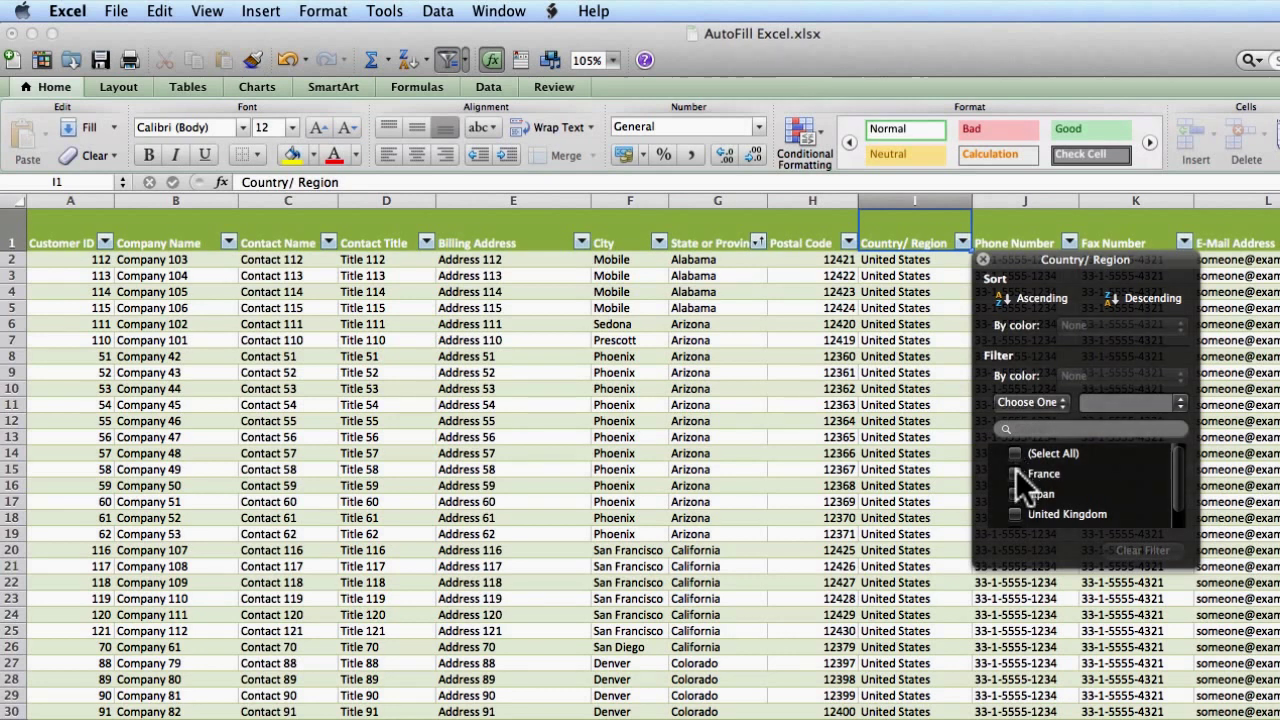
{"action": "left_click", "coordinate": [1016, 473]}
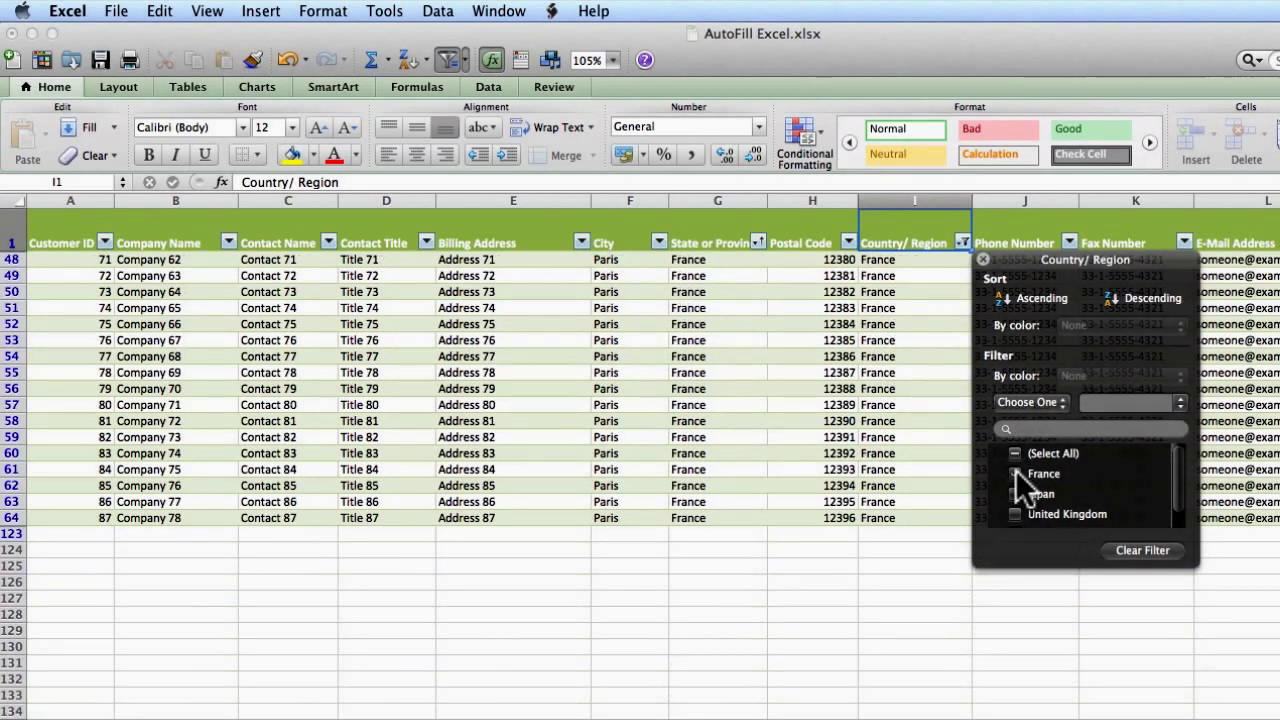
{"action": "left_click", "coordinate": [982, 259]}
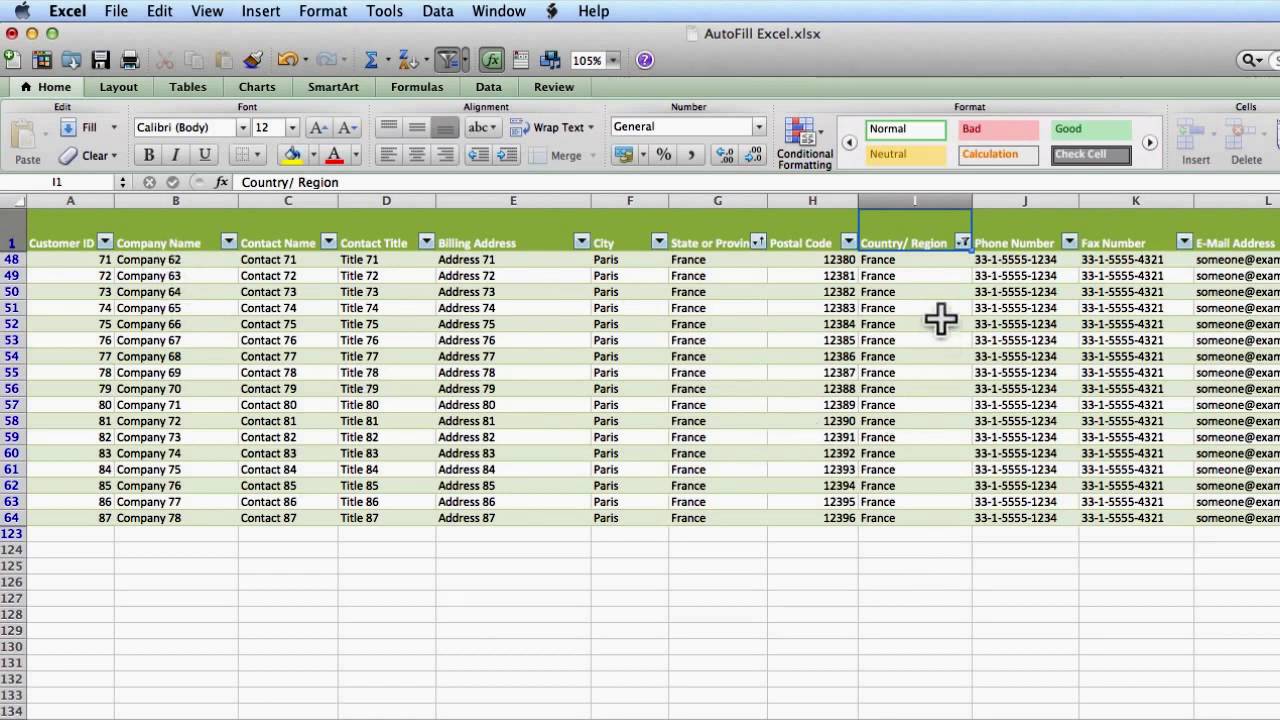
Step: Add United Kingdom to the Country/Region filter alongside France
{"action": "left_click", "coordinate": [961, 242]}
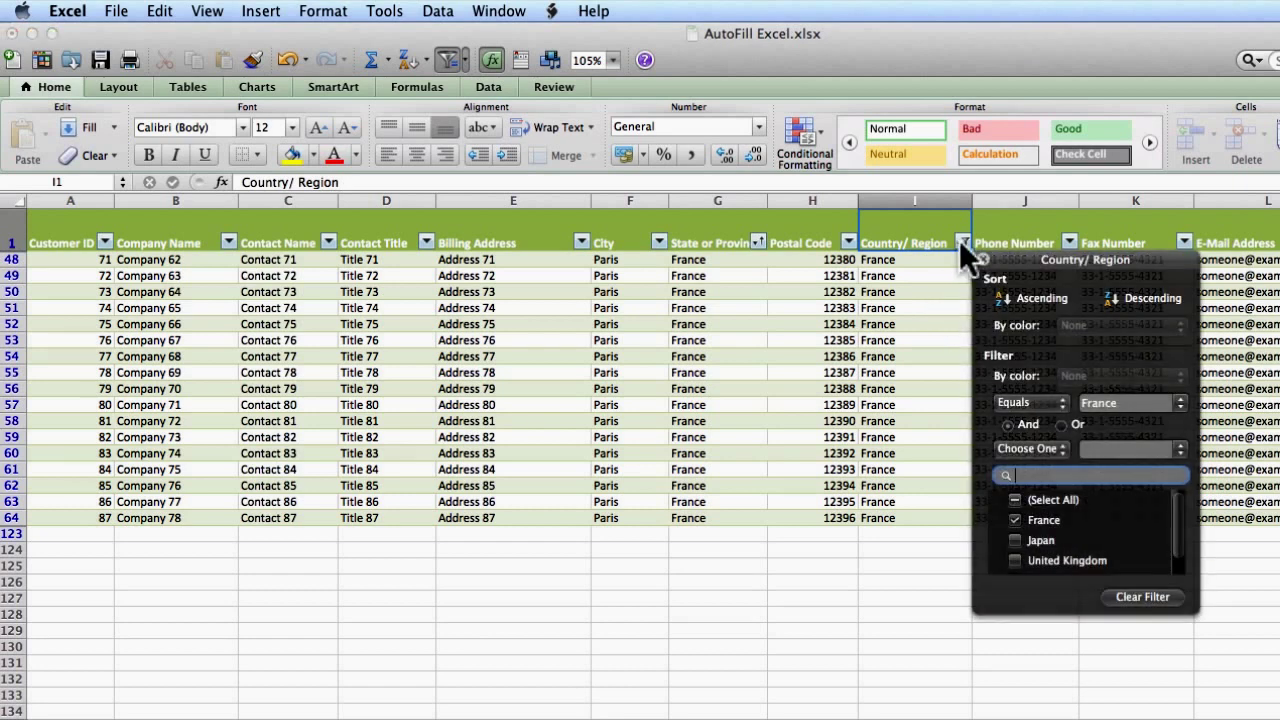
{"action": "left_click", "coordinate": [1017, 560]}
{"action": "left_click", "coordinate": [934, 435]}
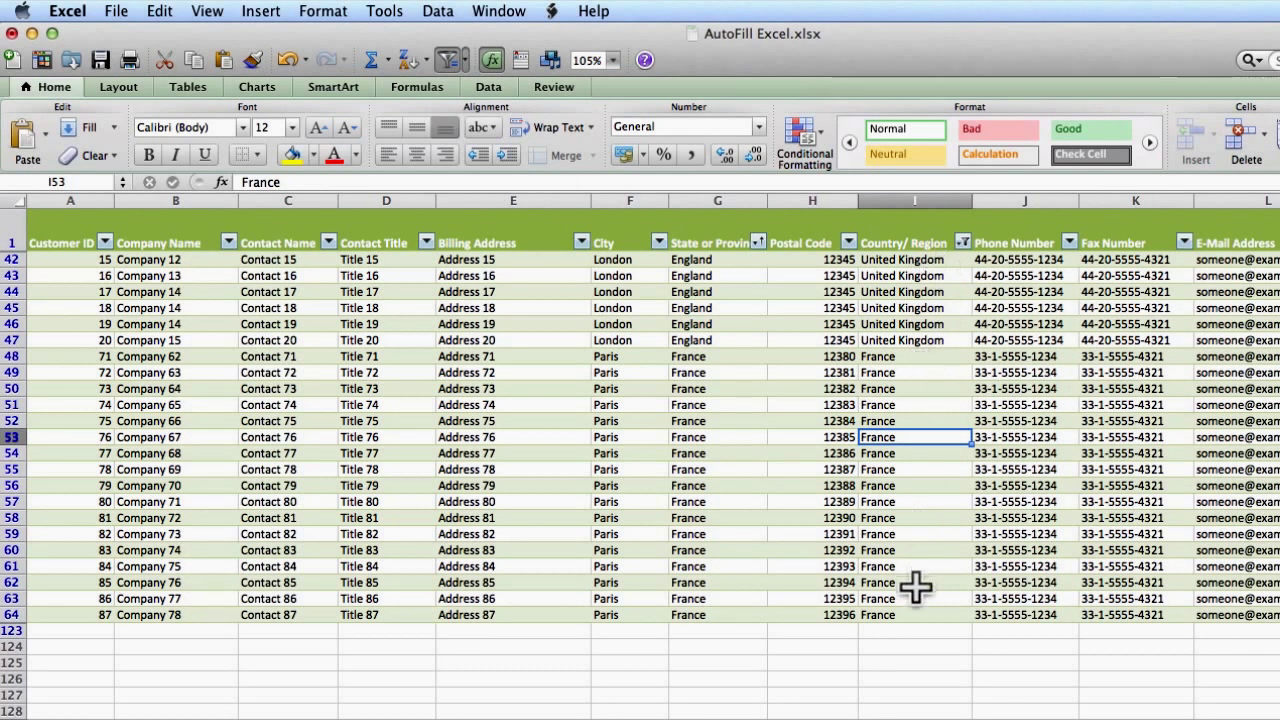
Step: Sort the visible rows by Country/Region A to Z, putting France first
{"action": "left_click", "coordinate": [920, 259]}
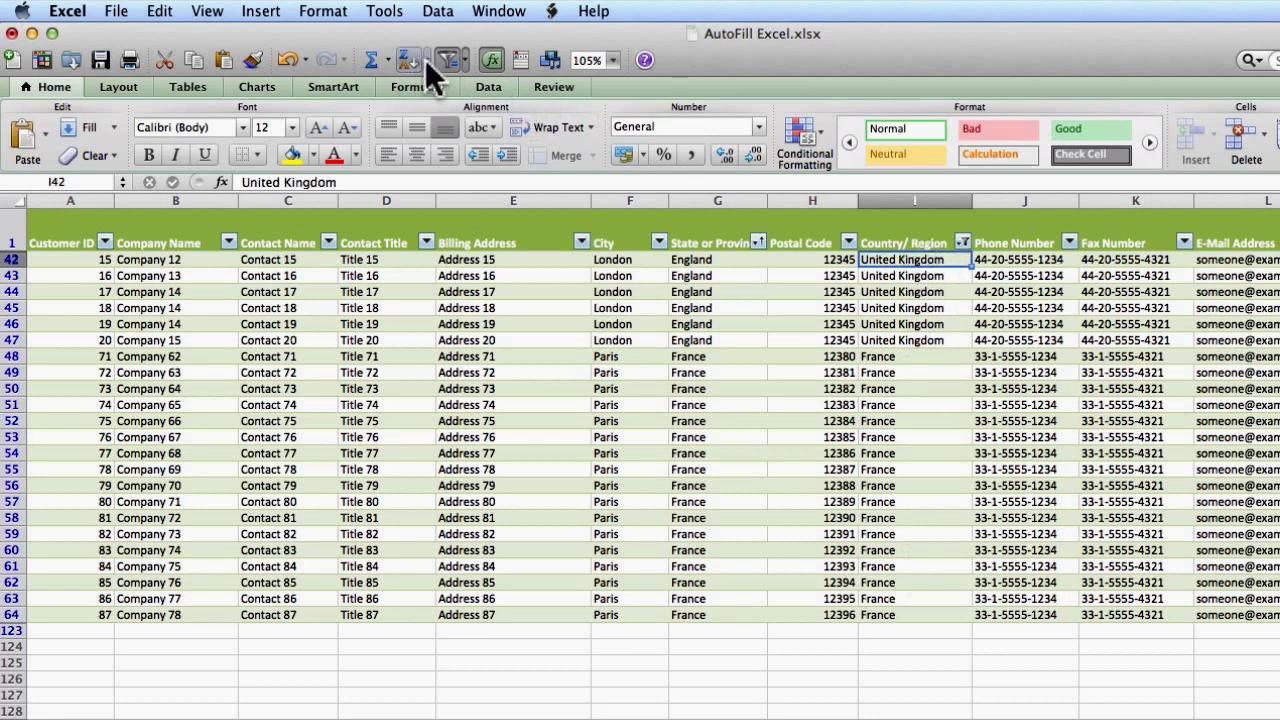
{"action": "left_click", "coordinate": [425, 59]}
{"action": "left_click", "coordinate": [427, 90]}
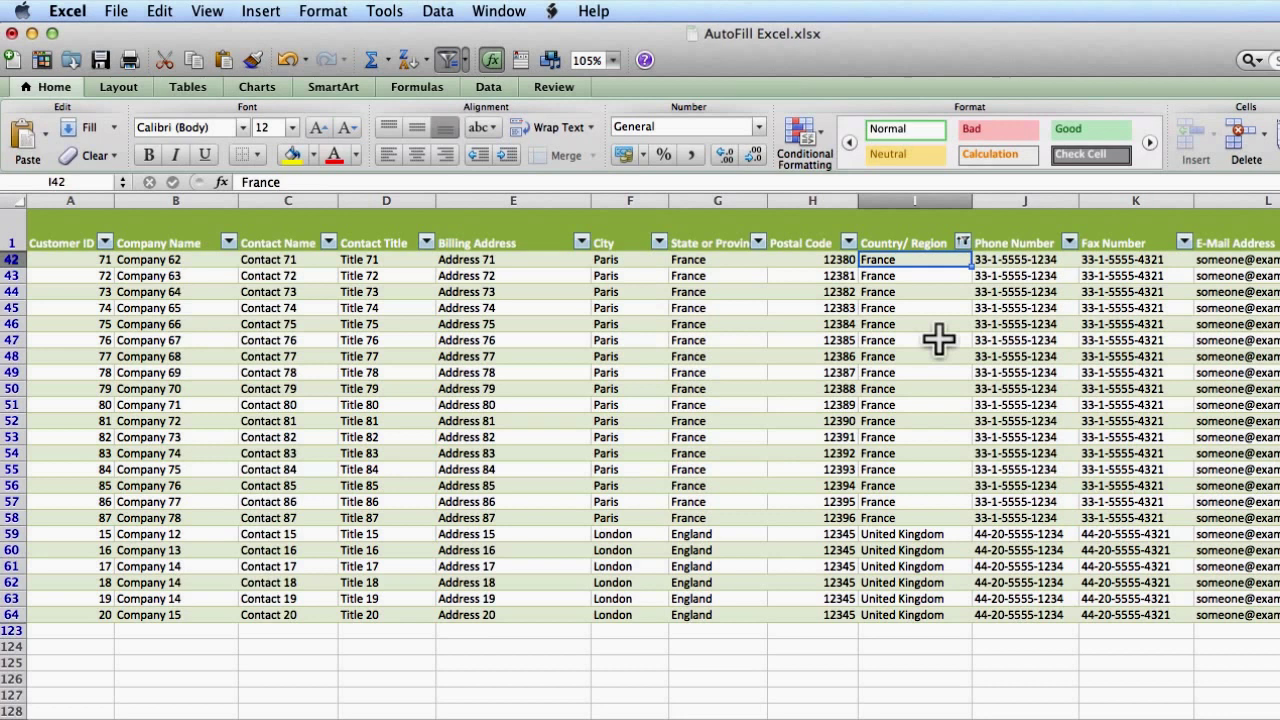
Step: Clear the Country/Region filter so all customer rows show
{"action": "left_click", "coordinate": [961, 241]}
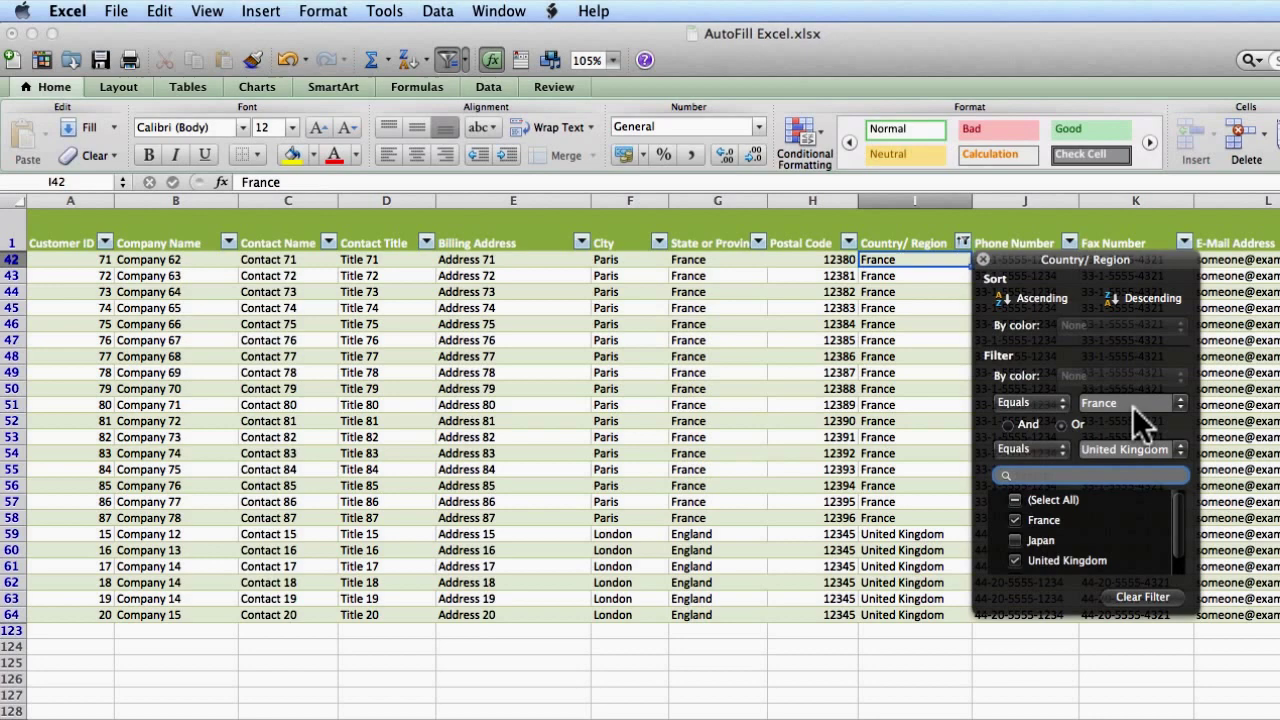
{"action": "left_click", "coordinate": [1143, 597]}
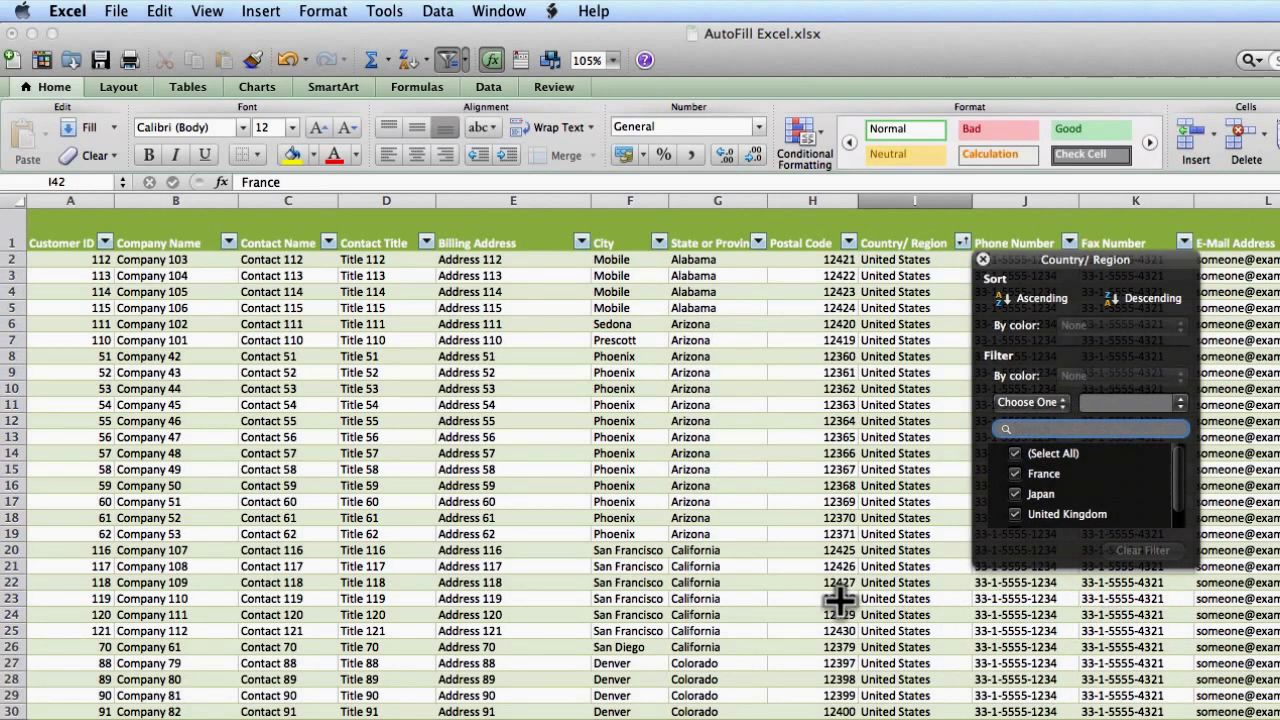
{"action": "left_click", "coordinate": [839, 598]}
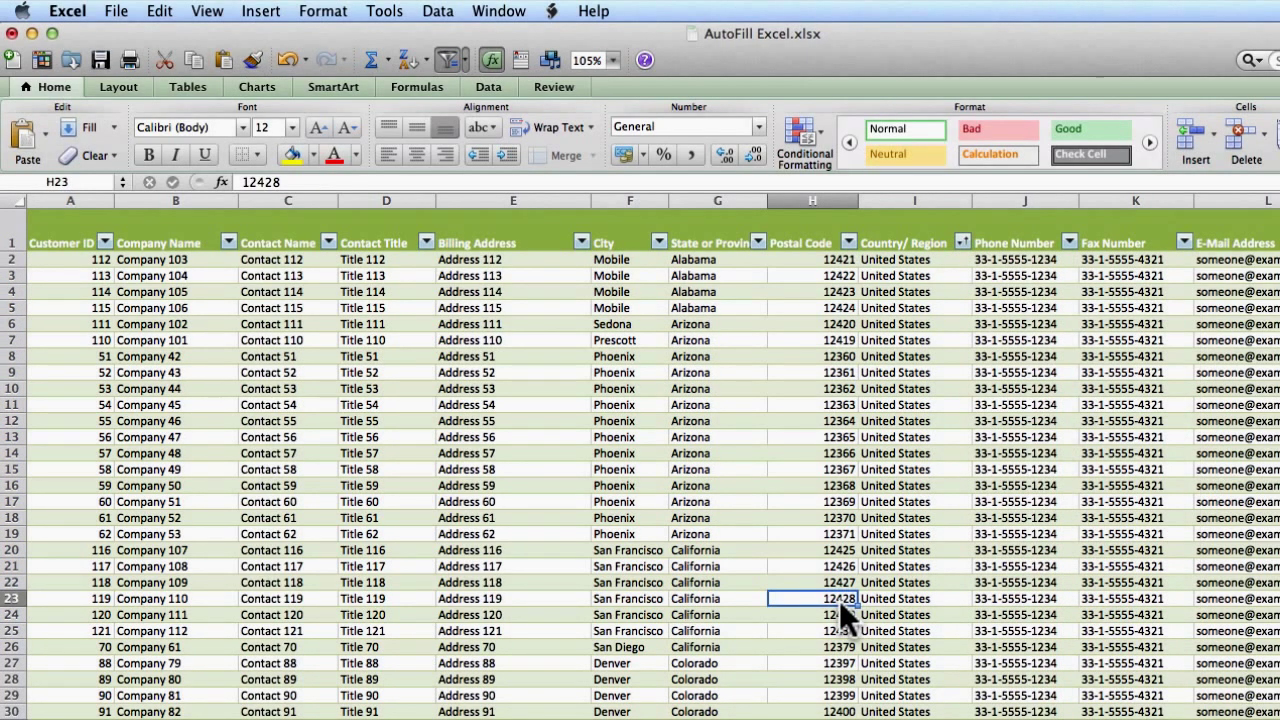
{"action": "scroll", "coordinate": [839, 600], "scroll_direction": "down", "scroll_amount": 4}
{"action": "scroll", "coordinate": [839, 600], "scroll_direction": "up", "scroll_amount": 4}
Step: Filter the Country/Region column to show only United States customers
{"action": "left_click", "coordinate": [962, 242]}
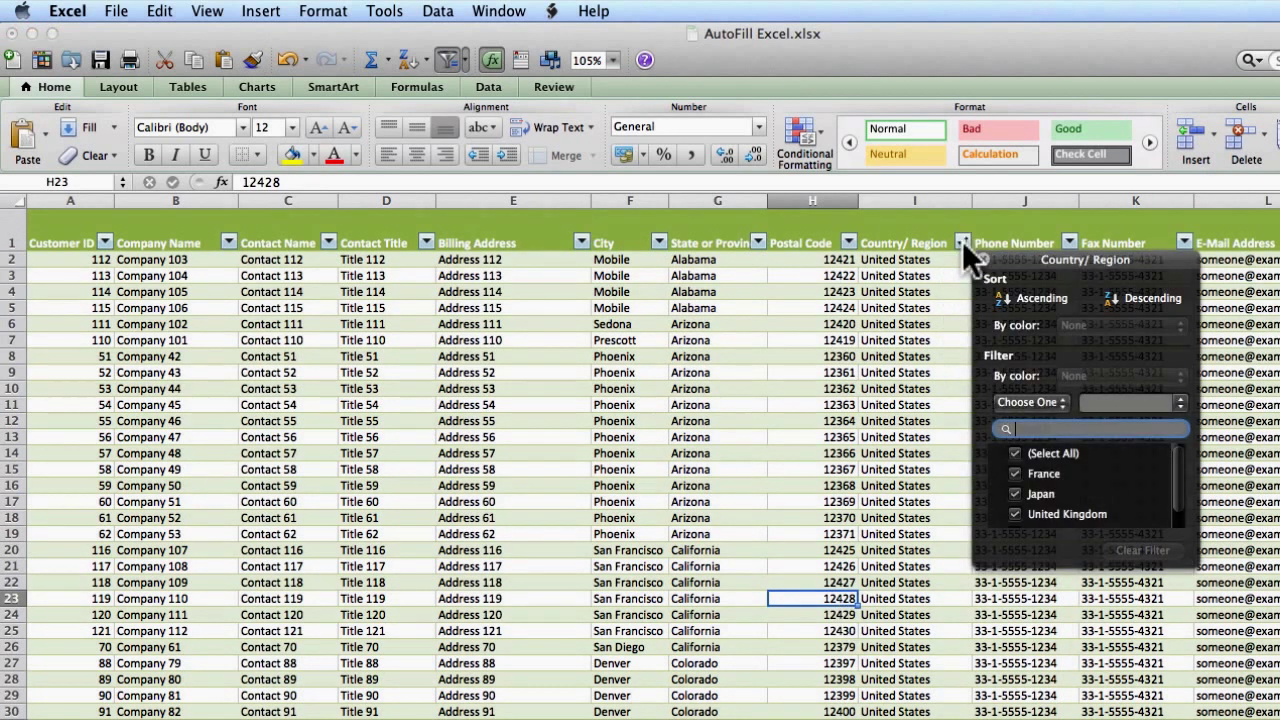
{"action": "left_click", "coordinate": [1015, 454]}
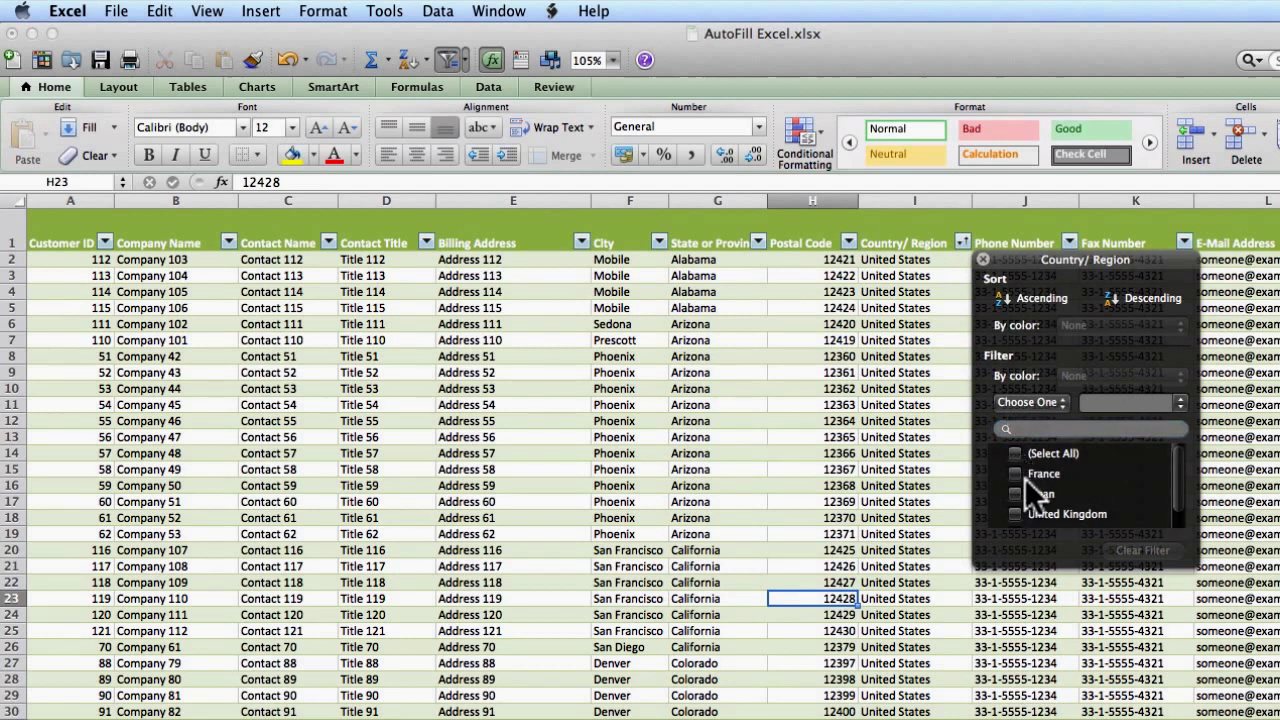
{"action": "scroll", "coordinate": [1024, 490], "scroll_direction": "down", "scroll_amount": 1}
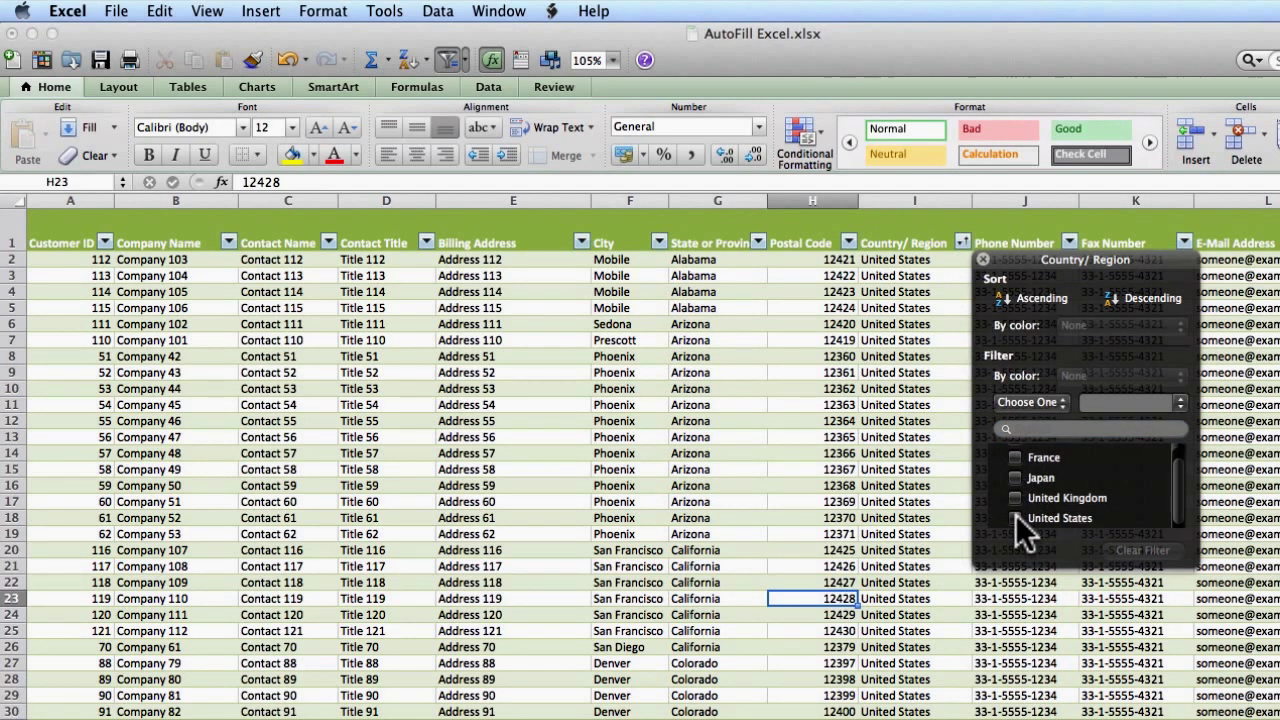
{"action": "left_click", "coordinate": [1015, 518]}
{"action": "left_click", "coordinate": [905, 621]}
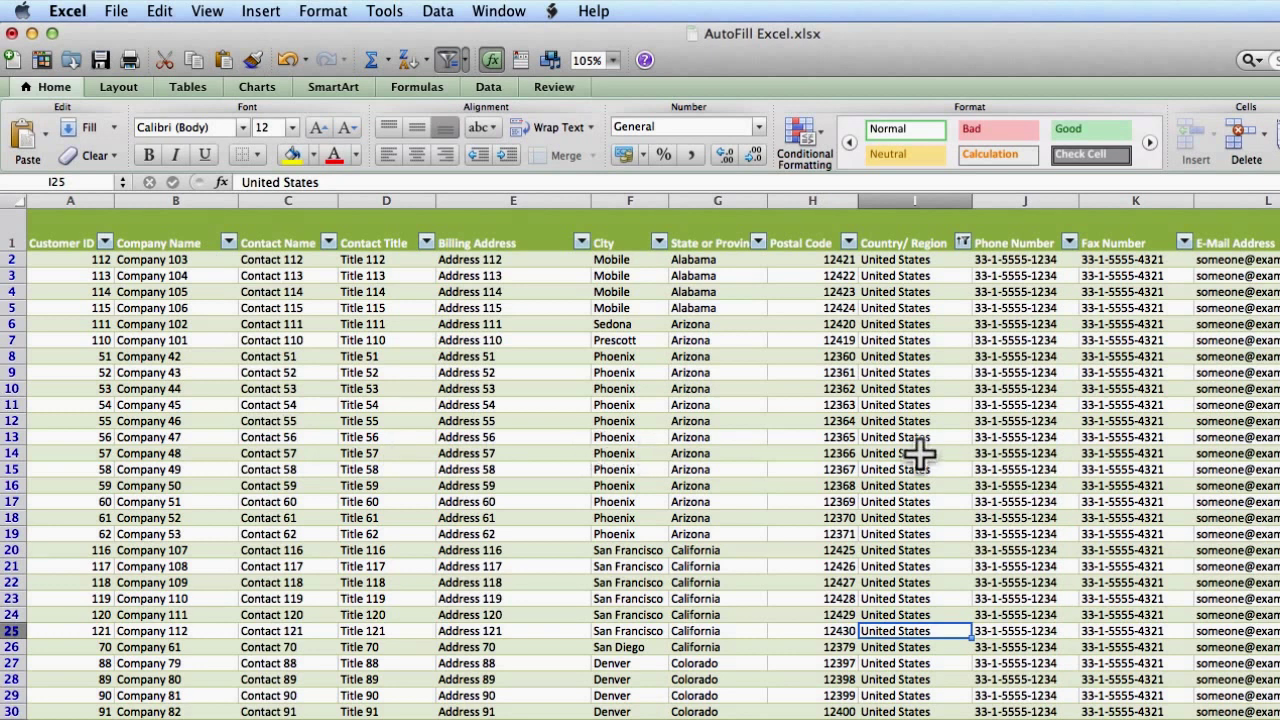
Step: Clear the United States filter to show every country again
{"action": "left_click", "coordinate": [961, 243]}
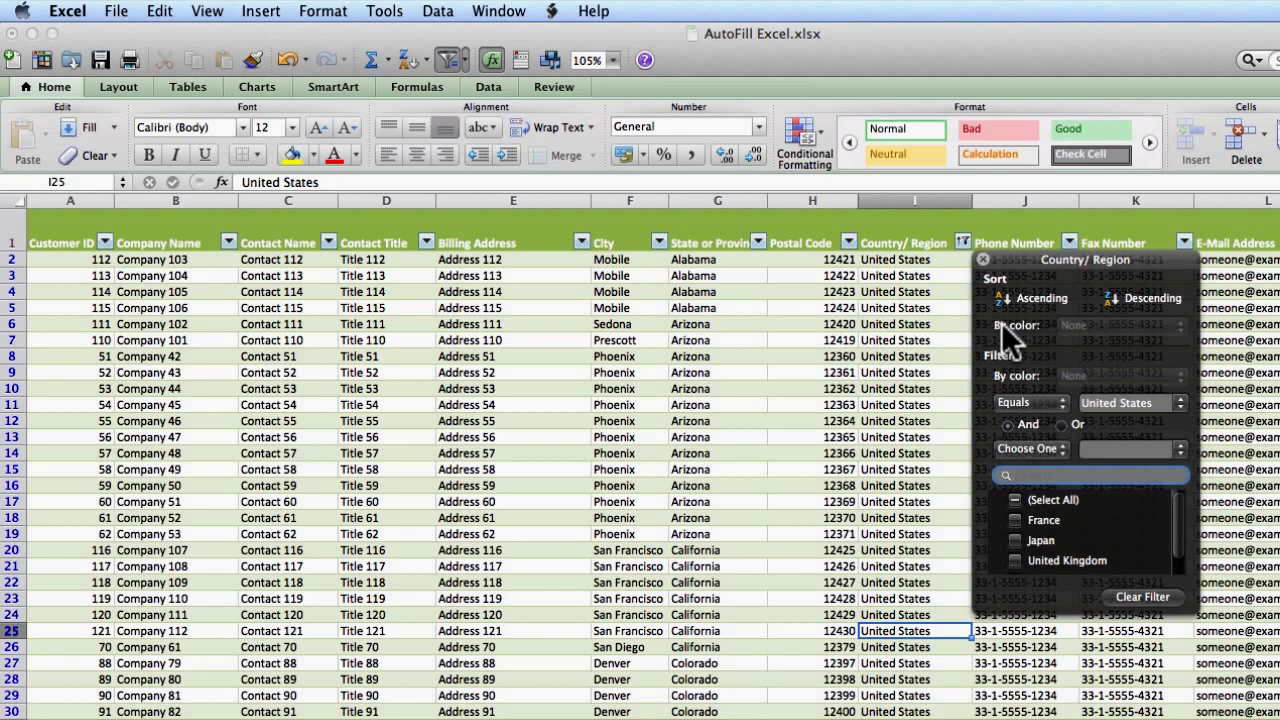
{"action": "left_click", "coordinate": [1137, 597]}
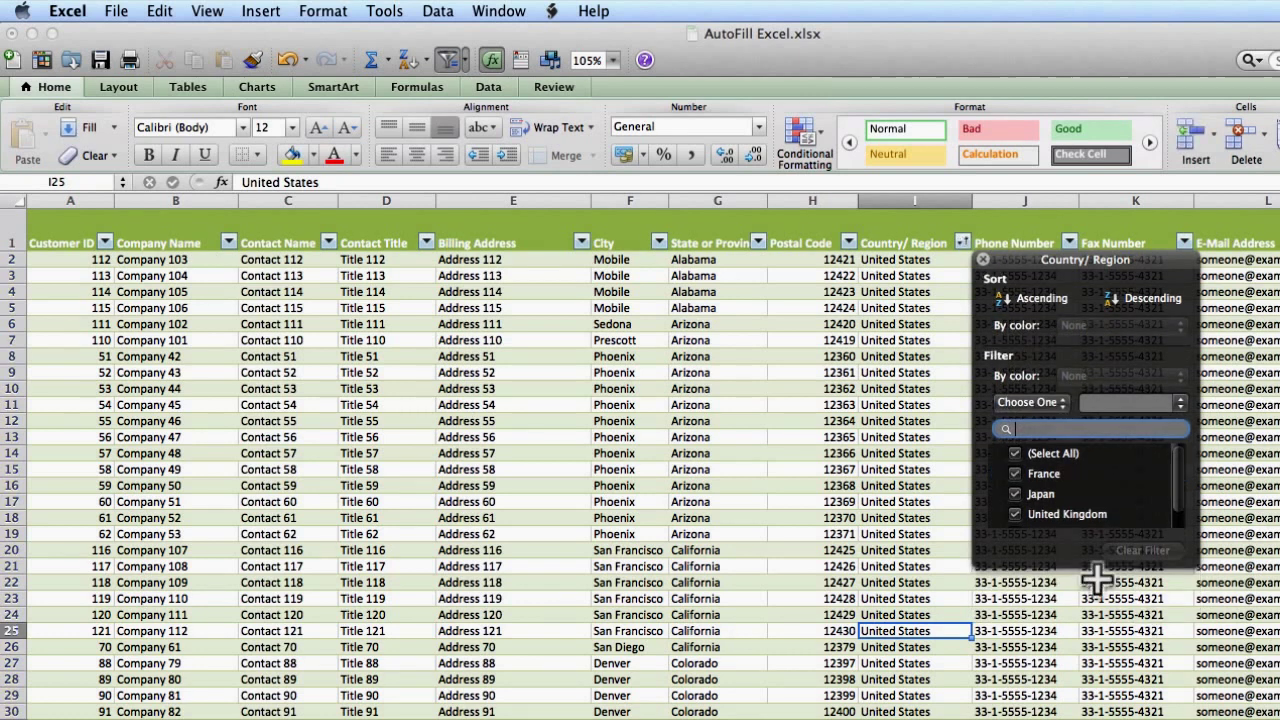
{"action": "left_click", "coordinate": [866, 474]}
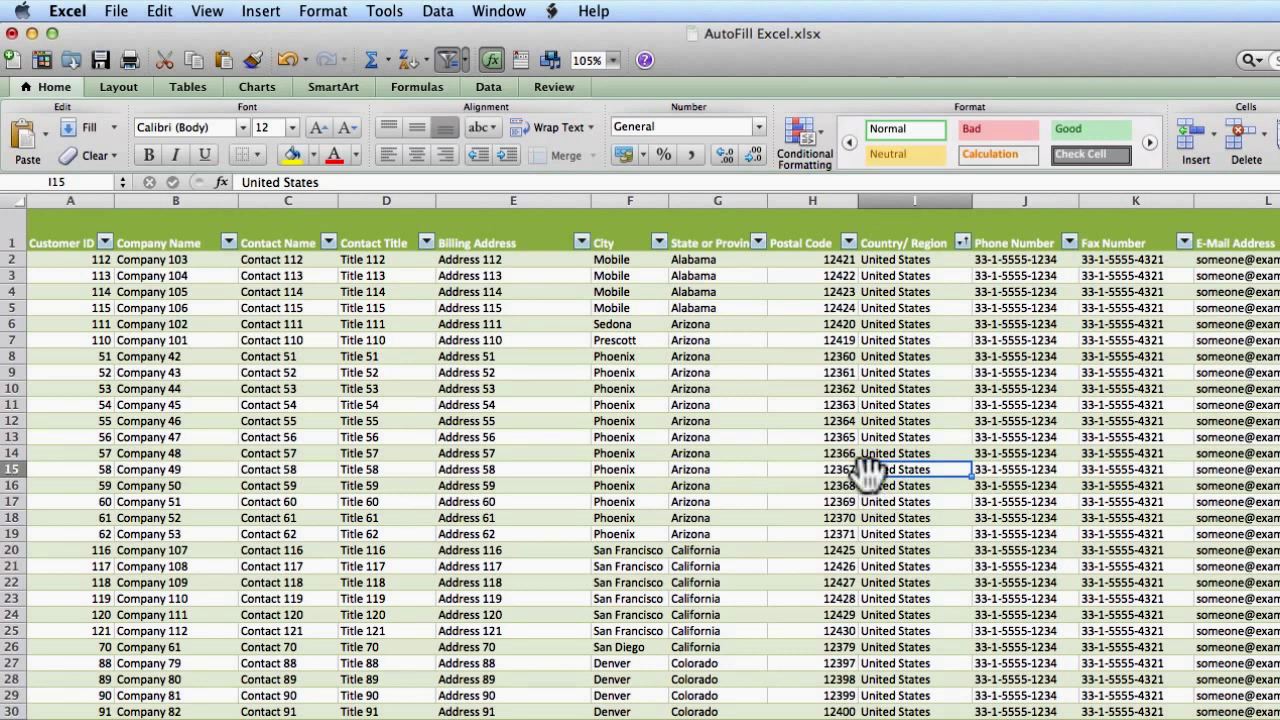
{"action": "left_click", "coordinate": [438, 12]}
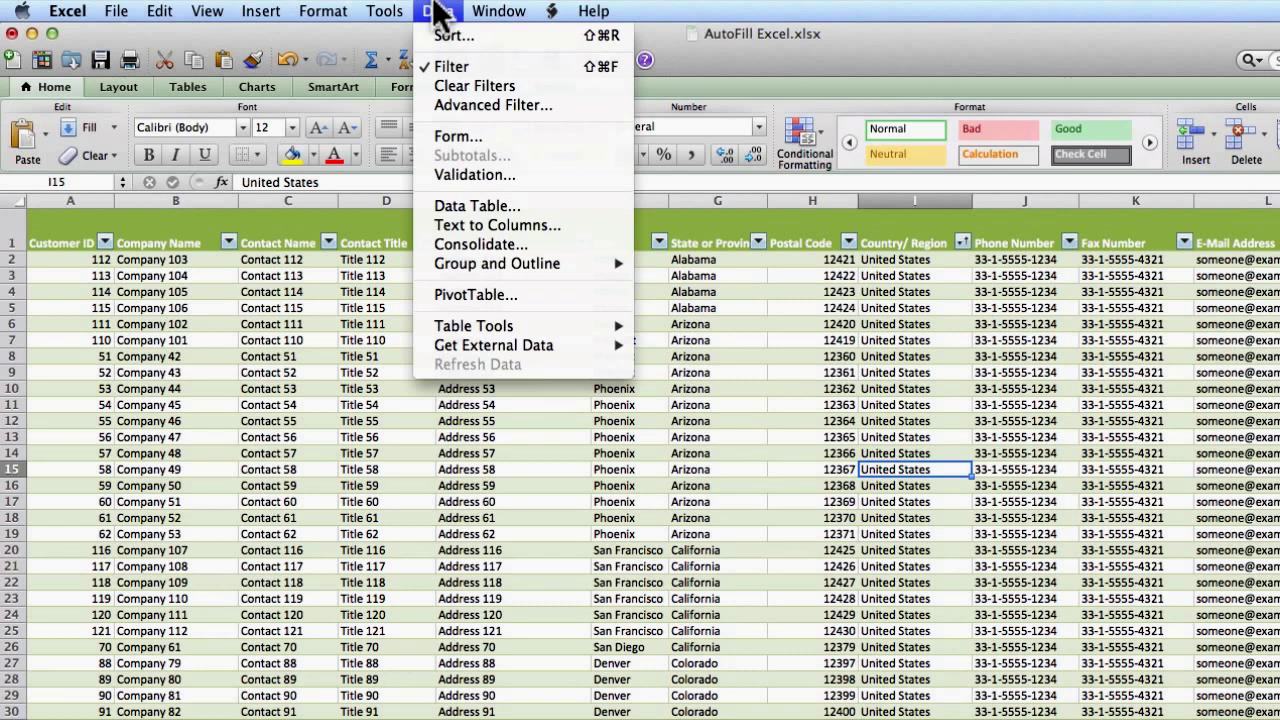
{"action": "left_click", "coordinate": [443, 68]}
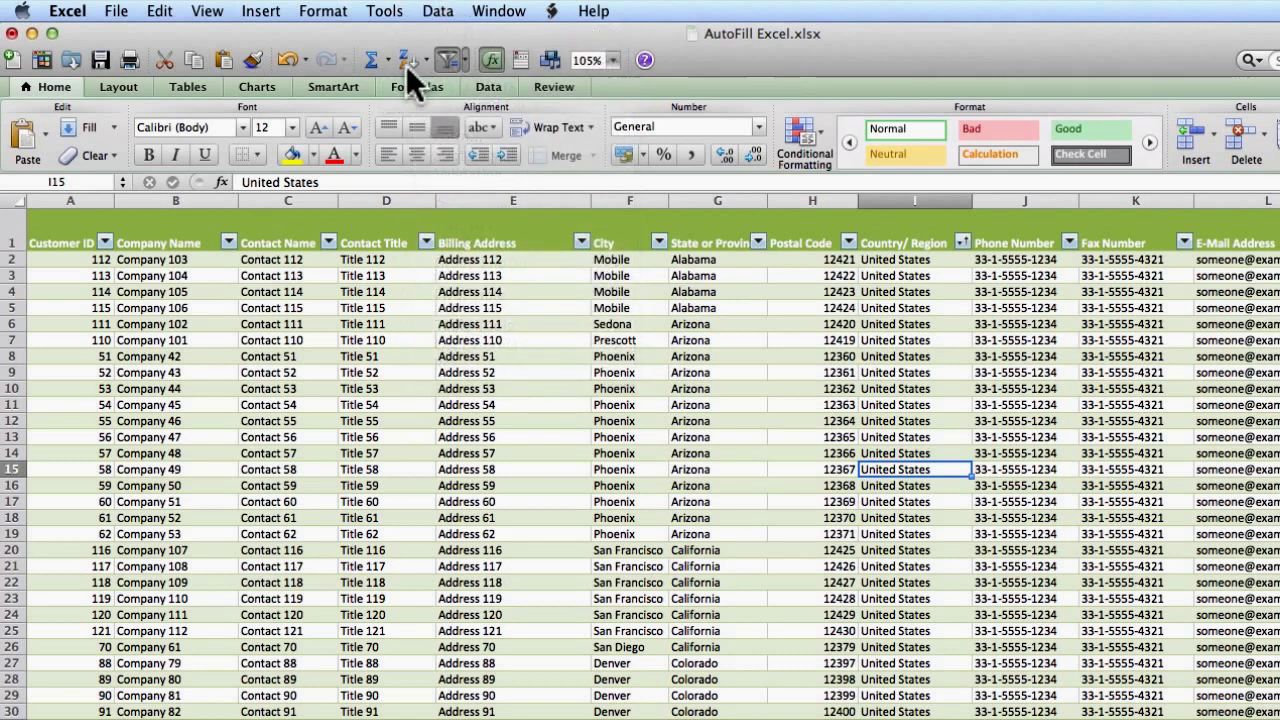
{"action": "left_click", "coordinate": [440, 12]}
{"action": "left_click", "coordinate": [438, 12]}
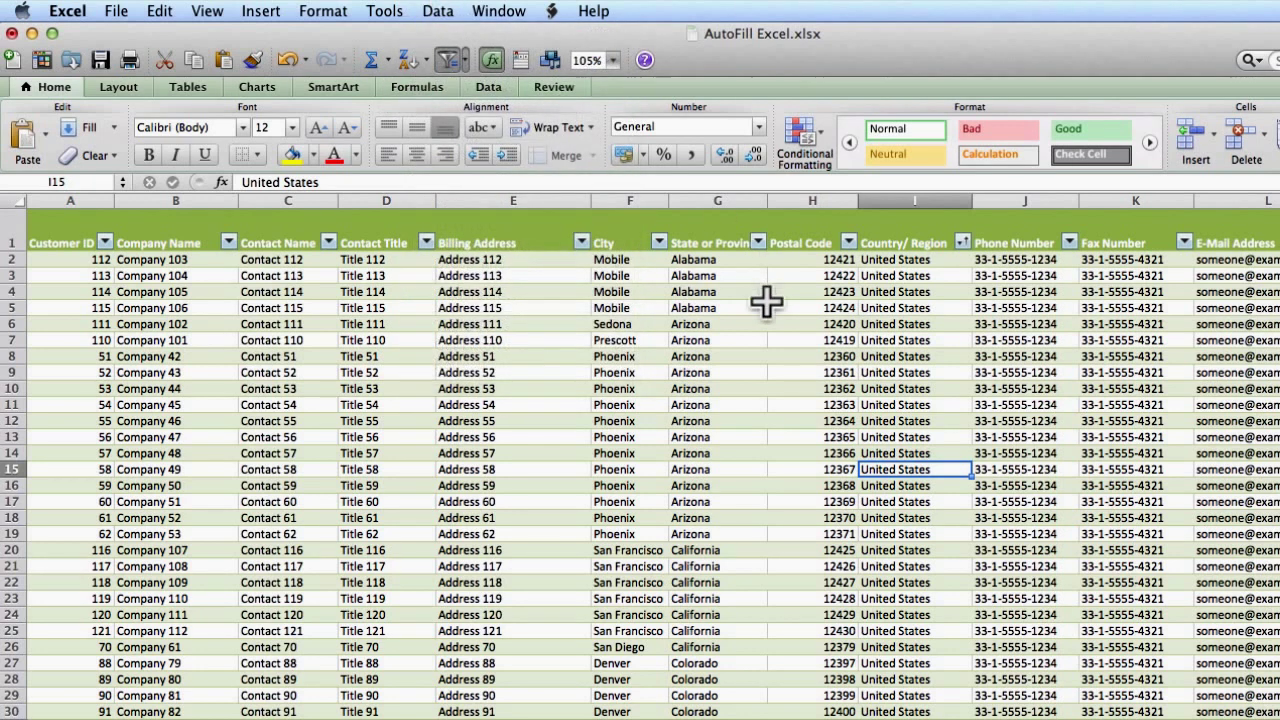